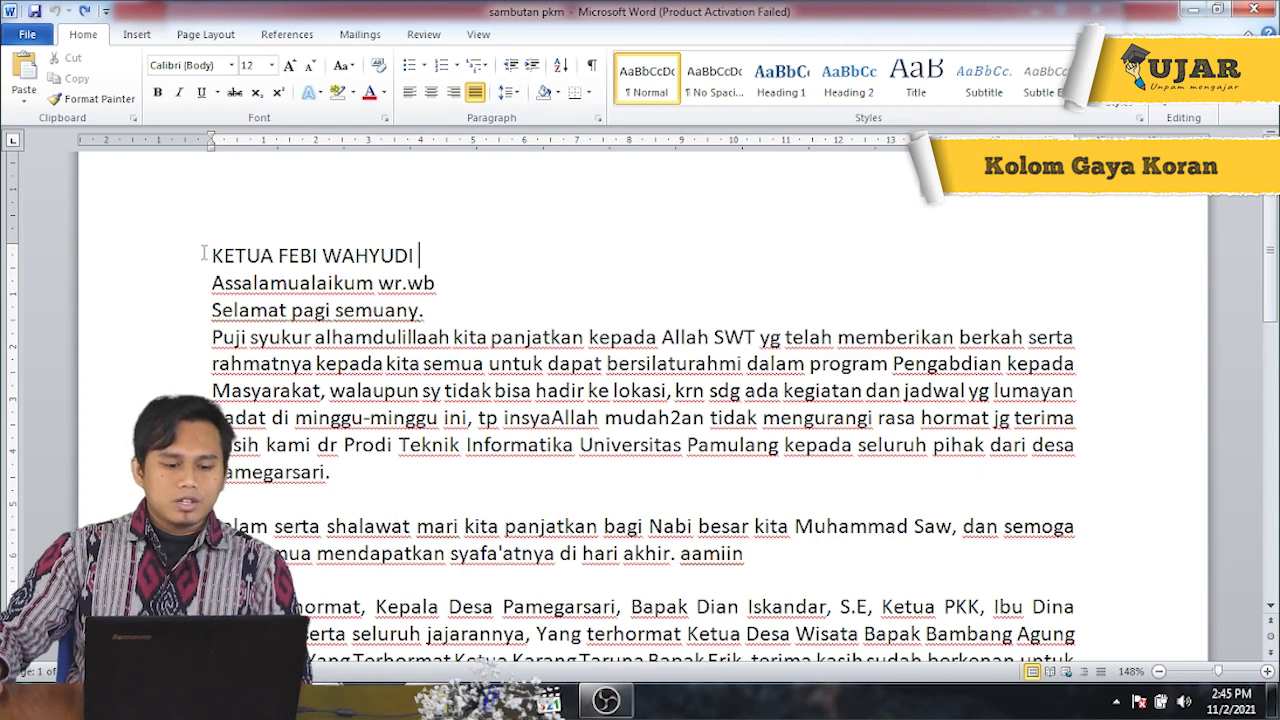
Step: Lay out the opening text, from the heading through the second line of the "Yang terhormat" paragraph, in two columns
{"action": "left_click_drag", "start_coordinate": [205, 250], "coordinate": [944, 405]}
{"action": "left_click", "coordinate": [1057, 438]}
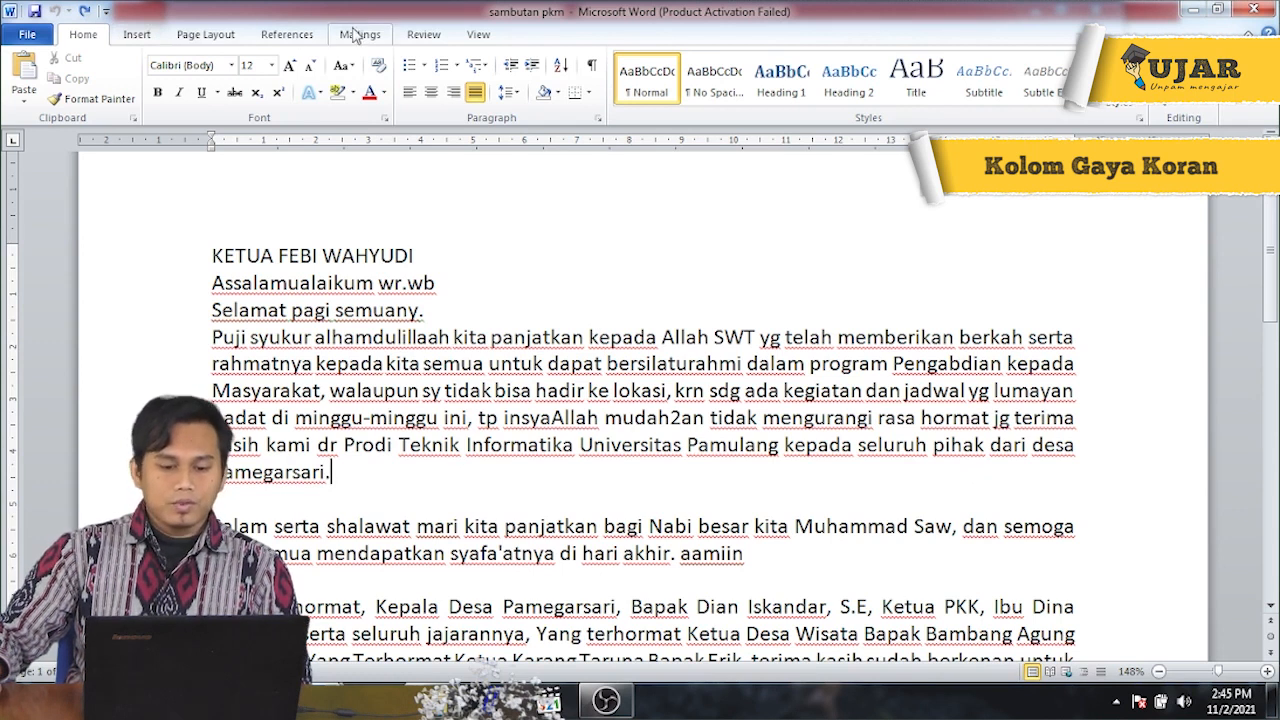
{"action": "left_click", "coordinate": [478, 36]}
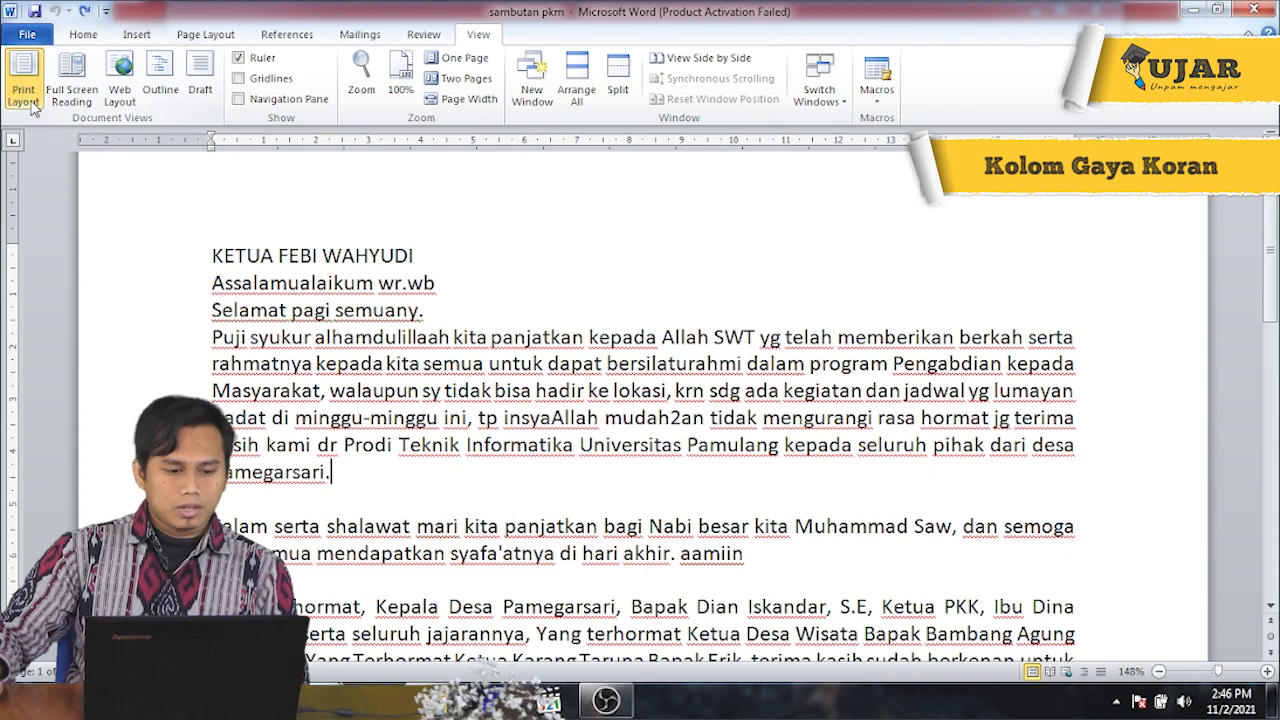
{"action": "left_click_drag", "start_coordinate": [203, 243], "coordinate": [1094, 628]}
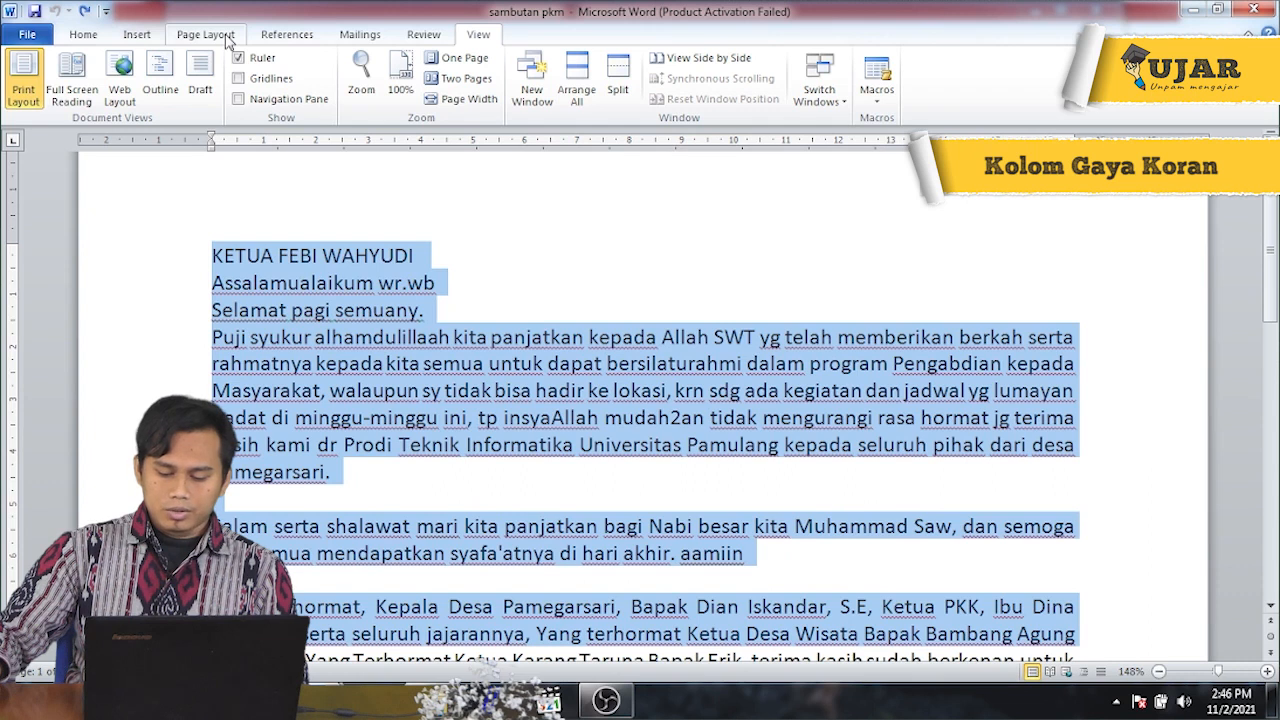
{"action": "left_click", "coordinate": [206, 35]}
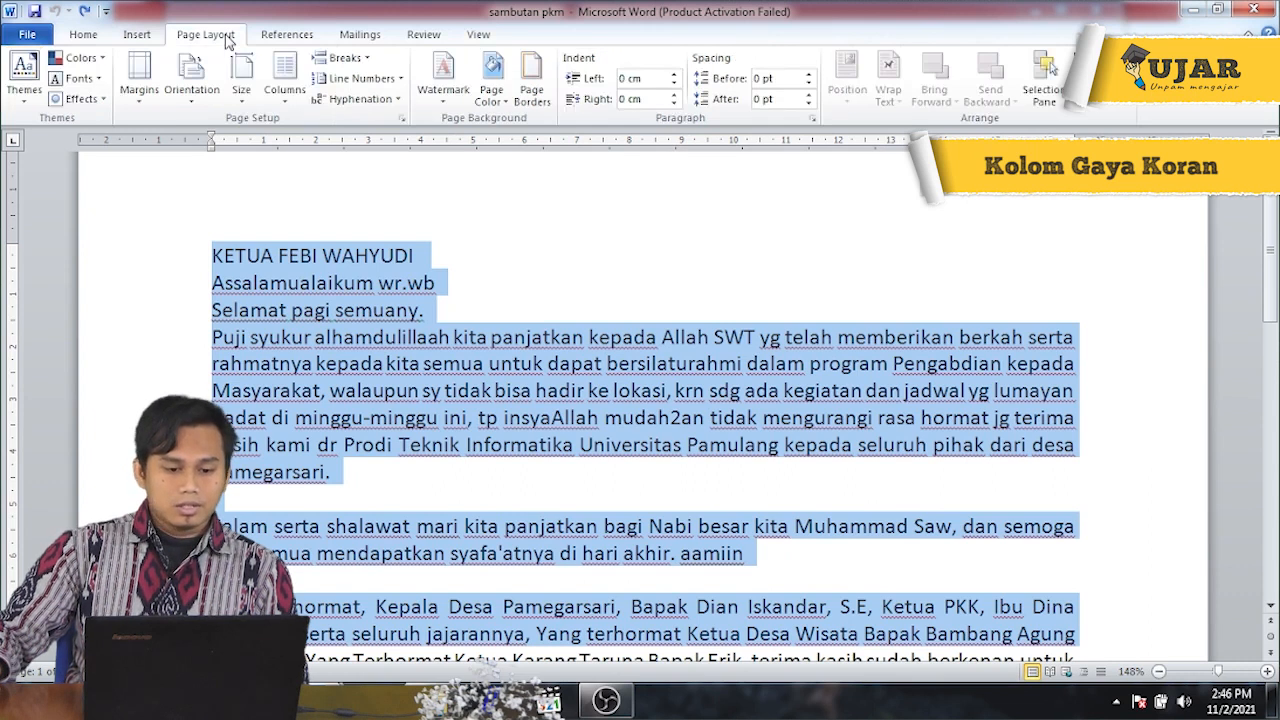
{"action": "left_click", "coordinate": [288, 100]}
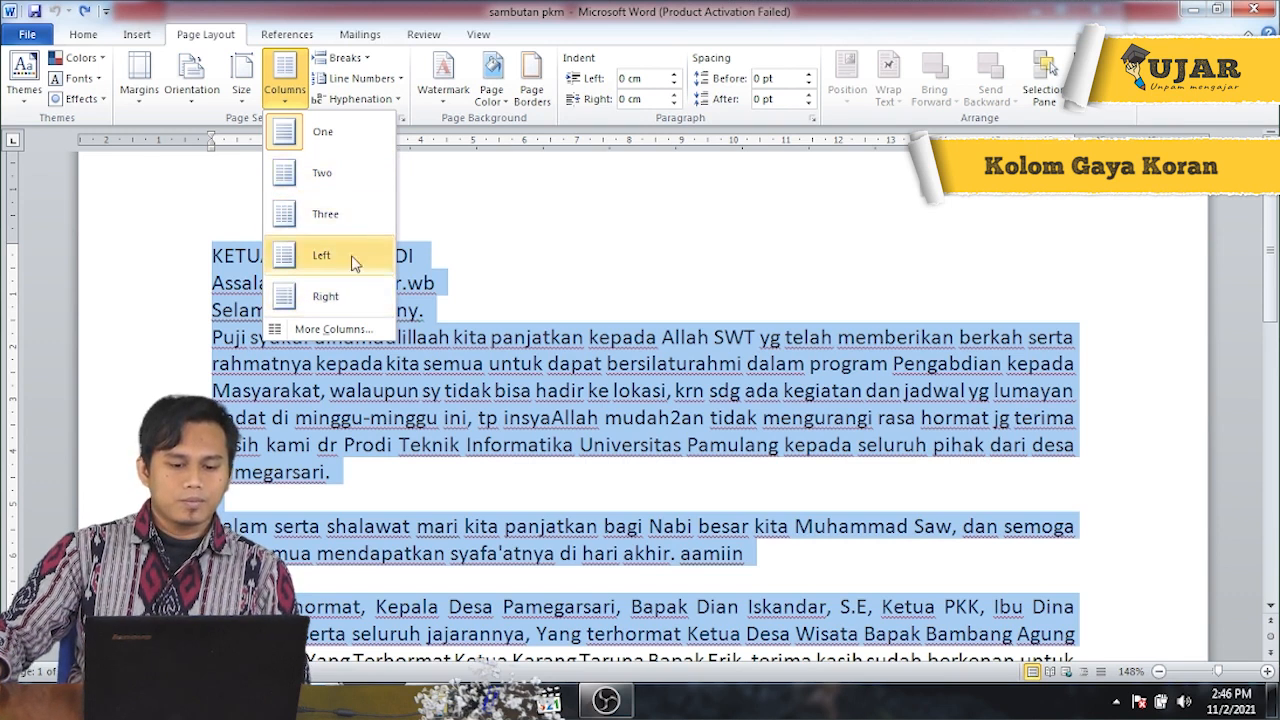
{"action": "left_click", "coordinate": [358, 178]}
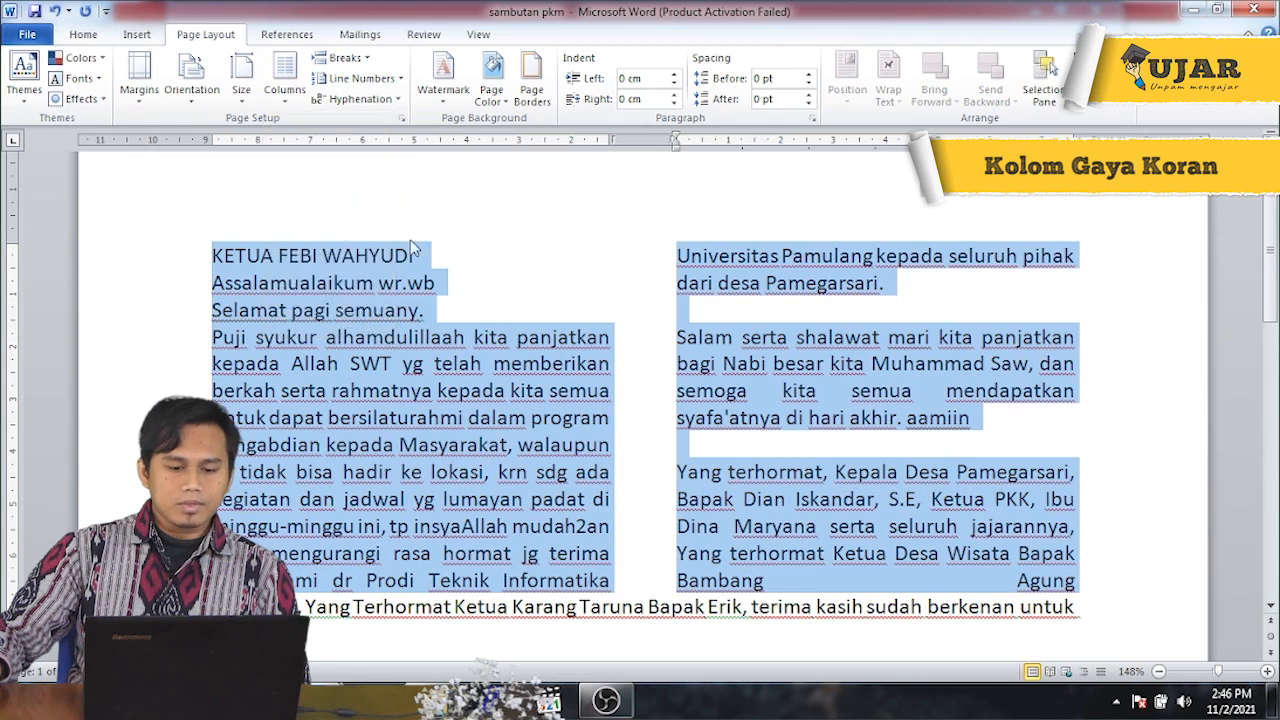
{"action": "left_click", "coordinate": [1037, 216]}
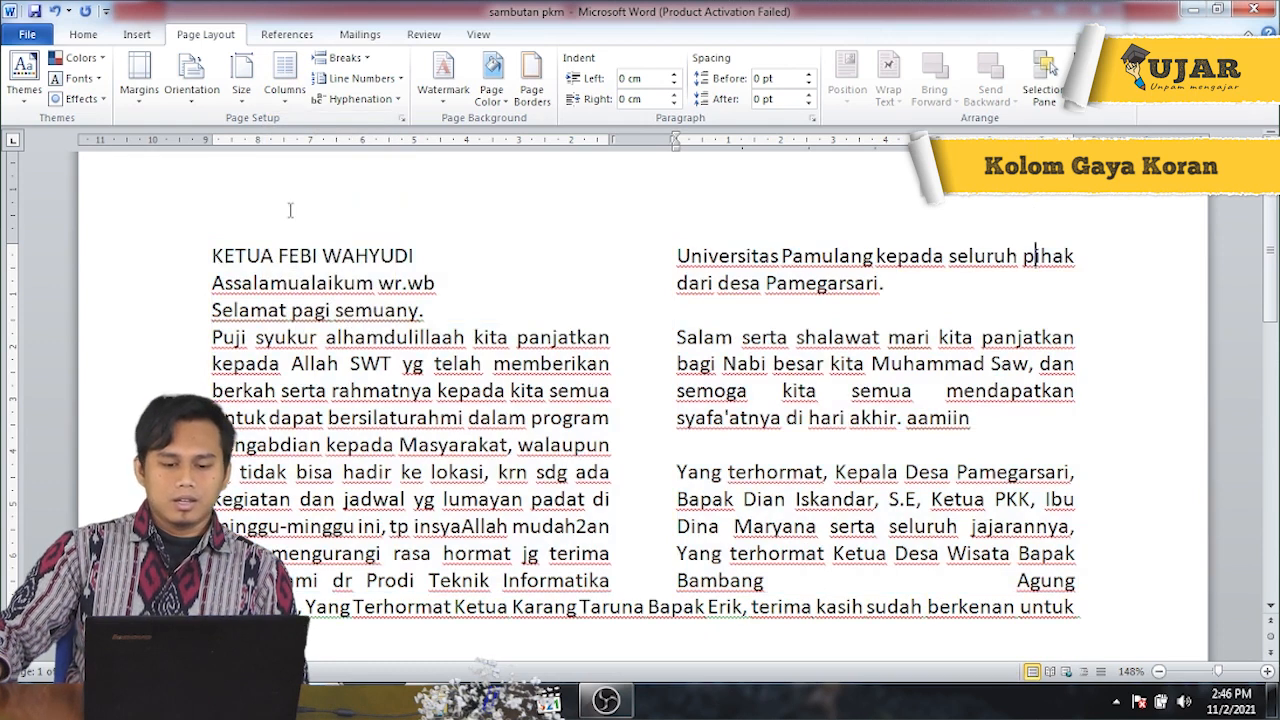
{"action": "left_click", "coordinate": [864, 151]}
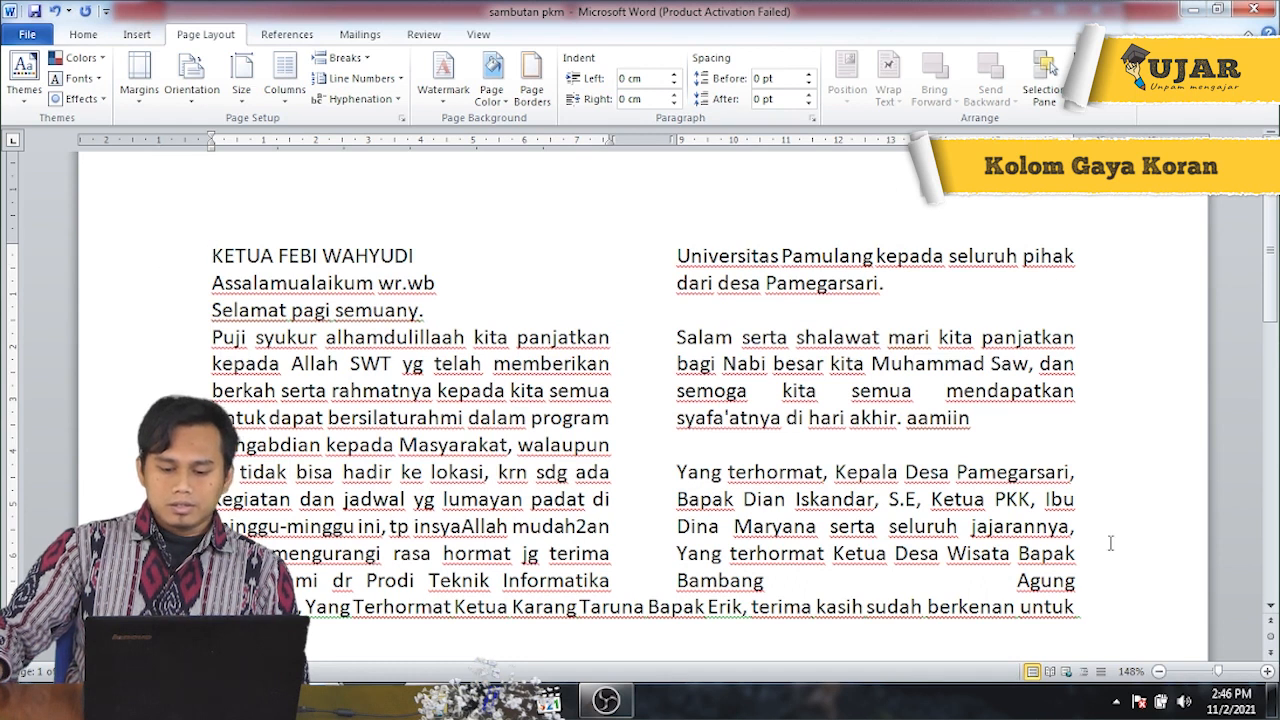
{"action": "left_click_drag", "start_coordinate": [1111, 583], "coordinate": [446, 263]}
{"action": "left_click", "coordinate": [548, 270]}
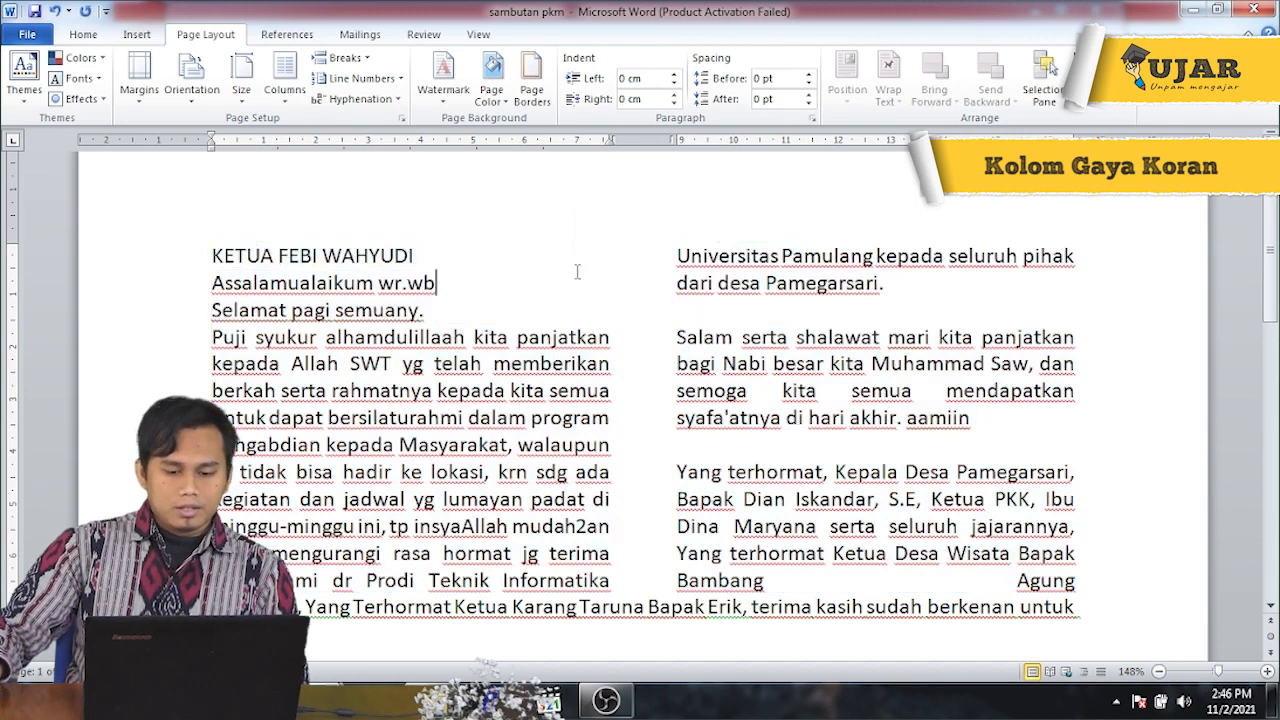
{"action": "left_click_drag", "start_coordinate": [216, 255], "coordinate": [952, 362]}
{"action": "left_click", "coordinate": [618, 288]}
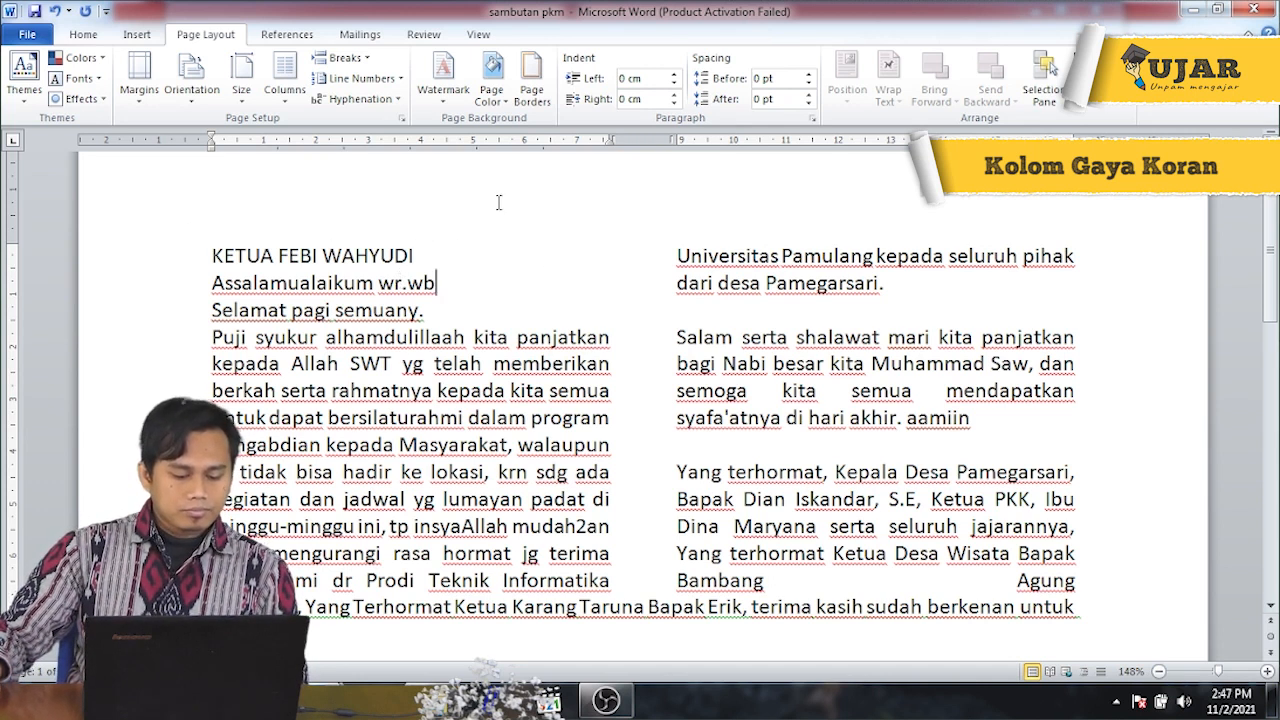
Step: Change the two-column text to four columns of equal width, applied to the selected sections
{"action": "left_click", "coordinate": [478, 34]}
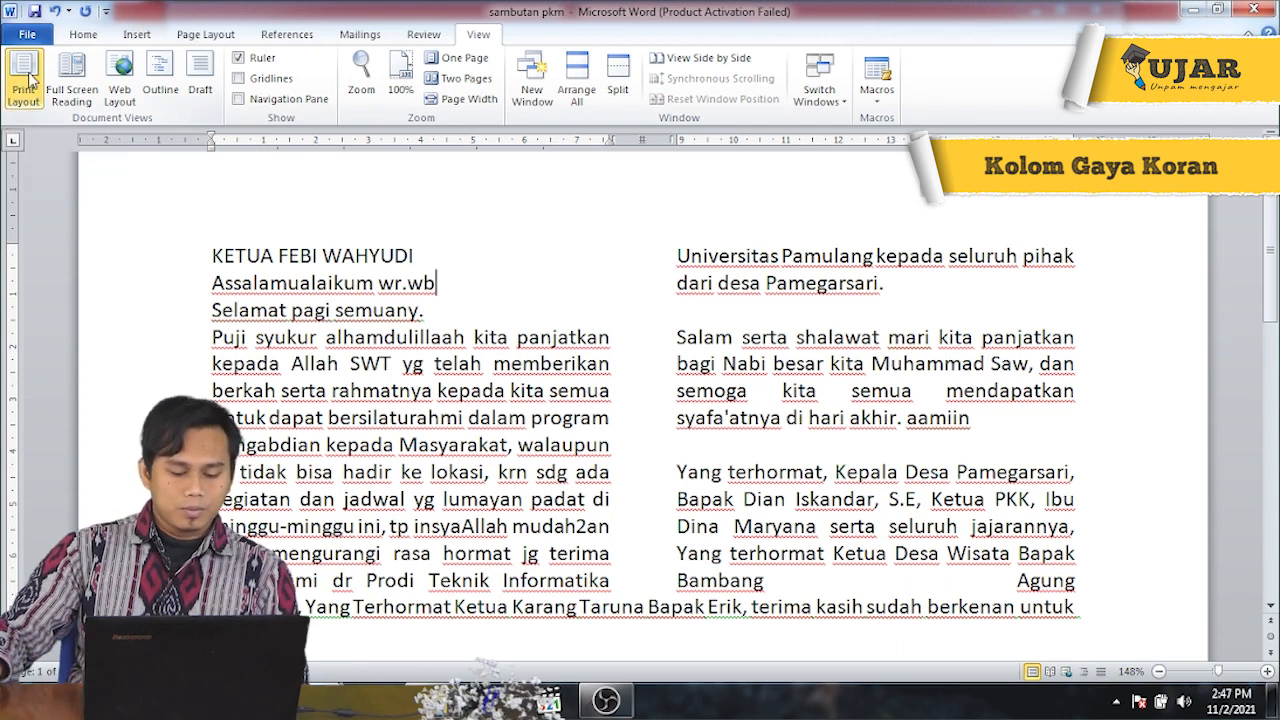
{"action": "left_click_drag", "start_coordinate": [211, 248], "coordinate": [1078, 582]}
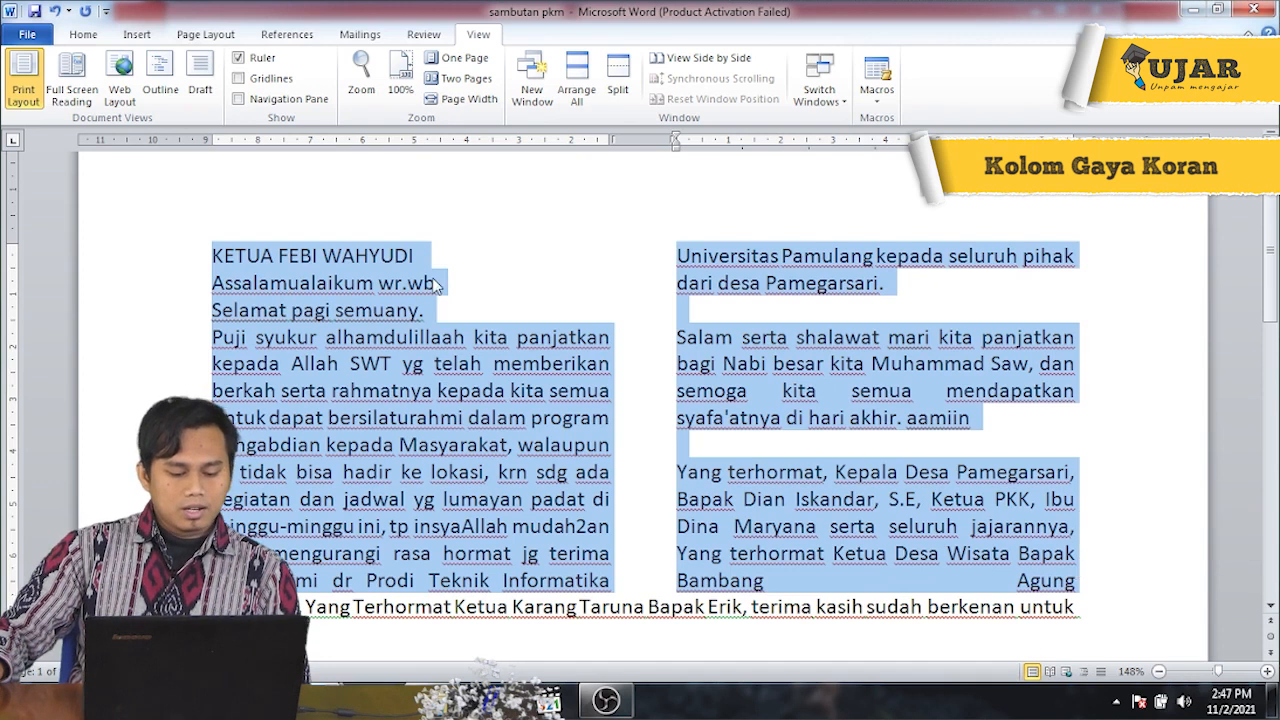
{"action": "left_click", "coordinate": [205, 36]}
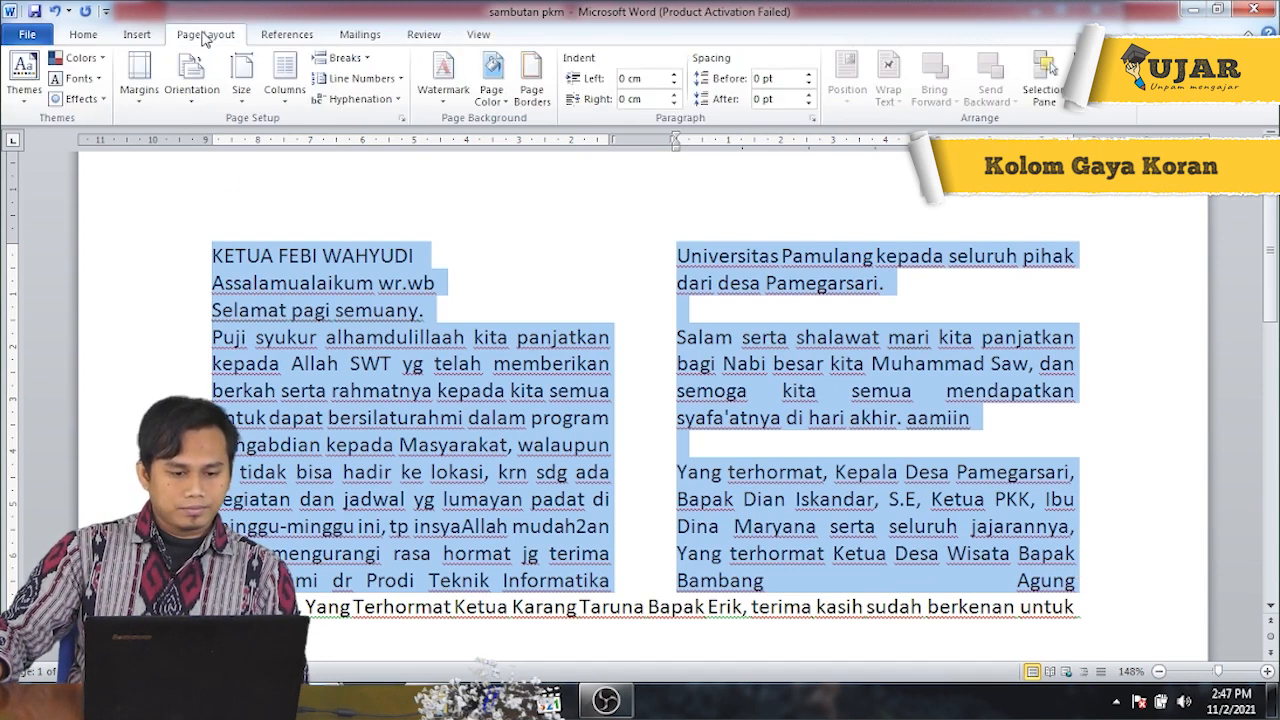
{"action": "left_click", "coordinate": [298, 102]}
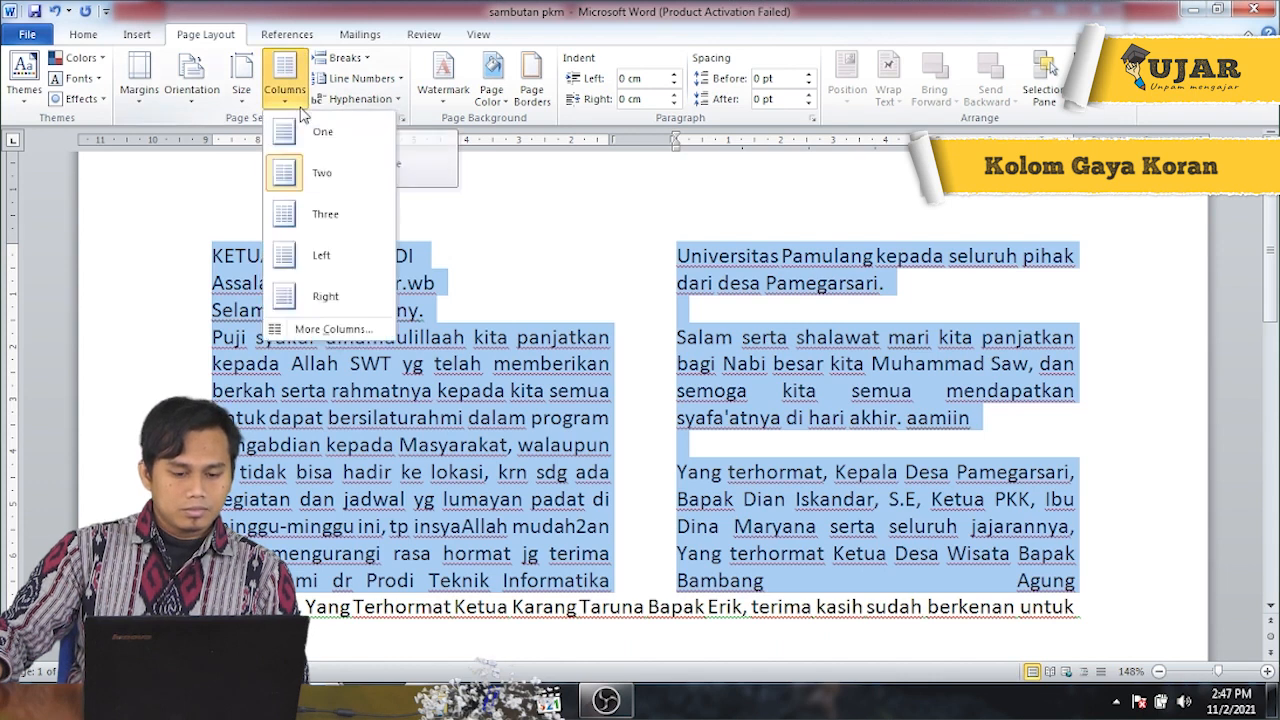
{"action": "left_click", "coordinate": [333, 329]}
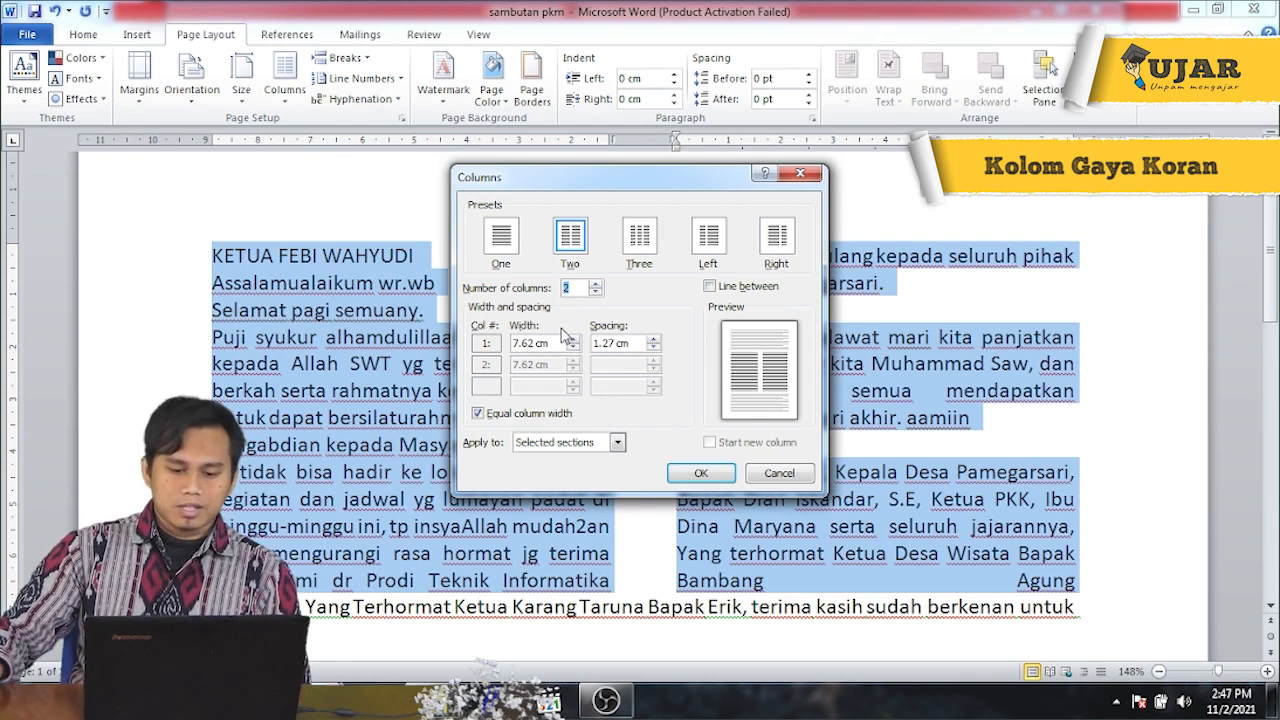
{"action": "left_click", "coordinate": [596, 284]}
{"action": "left_click", "coordinate": [596, 284]}
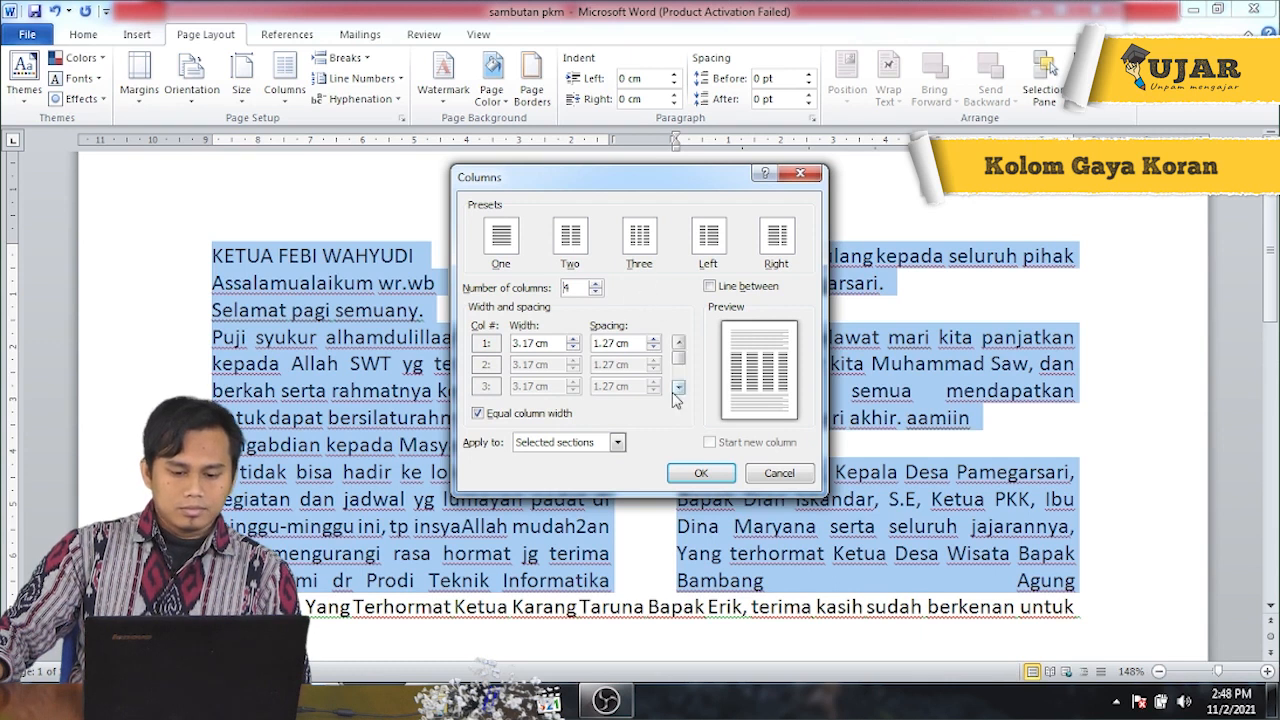
{"action": "left_click", "coordinate": [702, 474]}
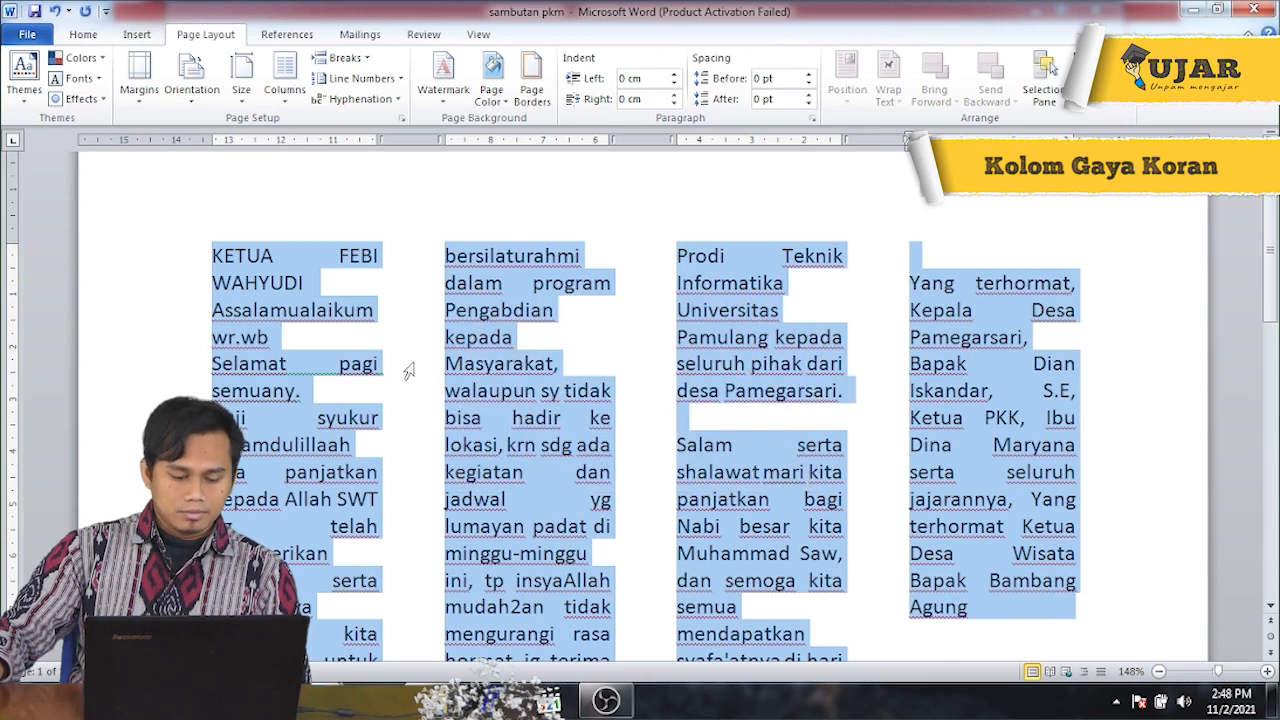
Step: Examine how the text flows through the four columns and into the single-column text beneath them
{"action": "scroll", "coordinate": [720, 301], "scroll_direction": "down", "scroll_amount": 1}
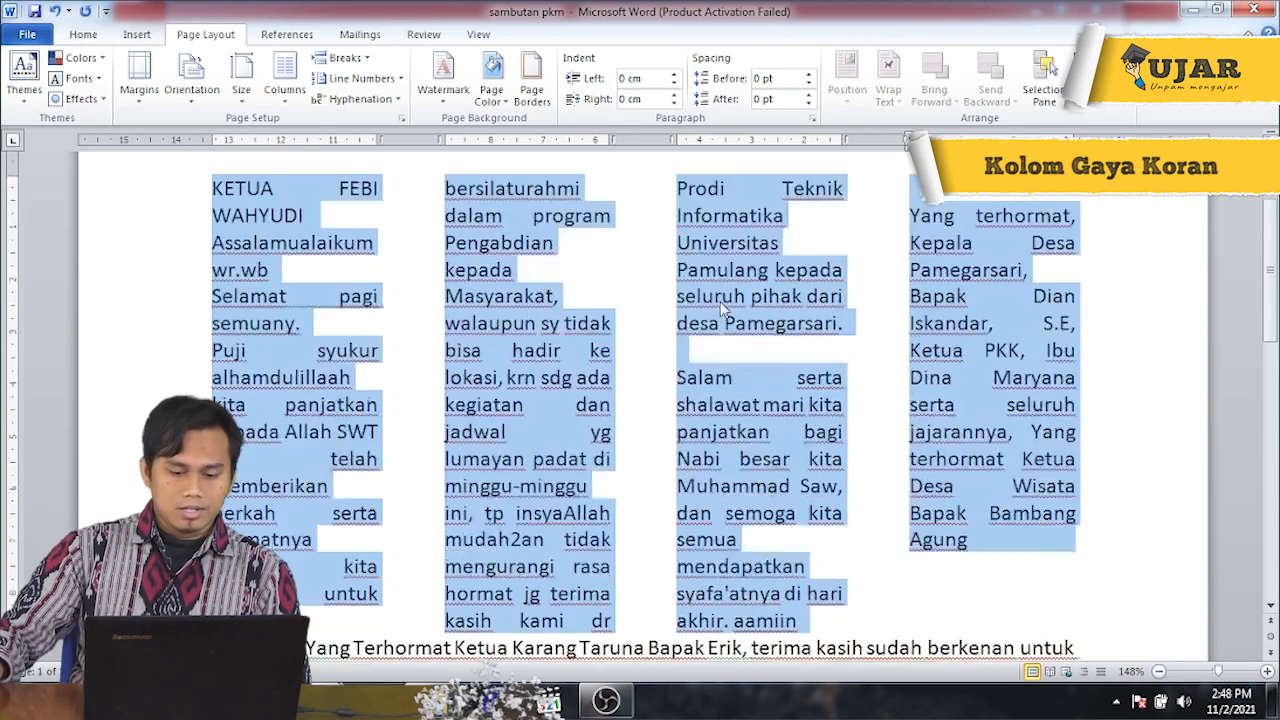
{"action": "scroll", "coordinate": [550, 315], "scroll_direction": "down", "scroll_amount": 2}
{"action": "scroll", "coordinate": [862, 373], "scroll_direction": "up", "scroll_amount": 2}
{"action": "scroll", "coordinate": [800, 370], "scroll_direction": "up", "scroll_amount": 1}
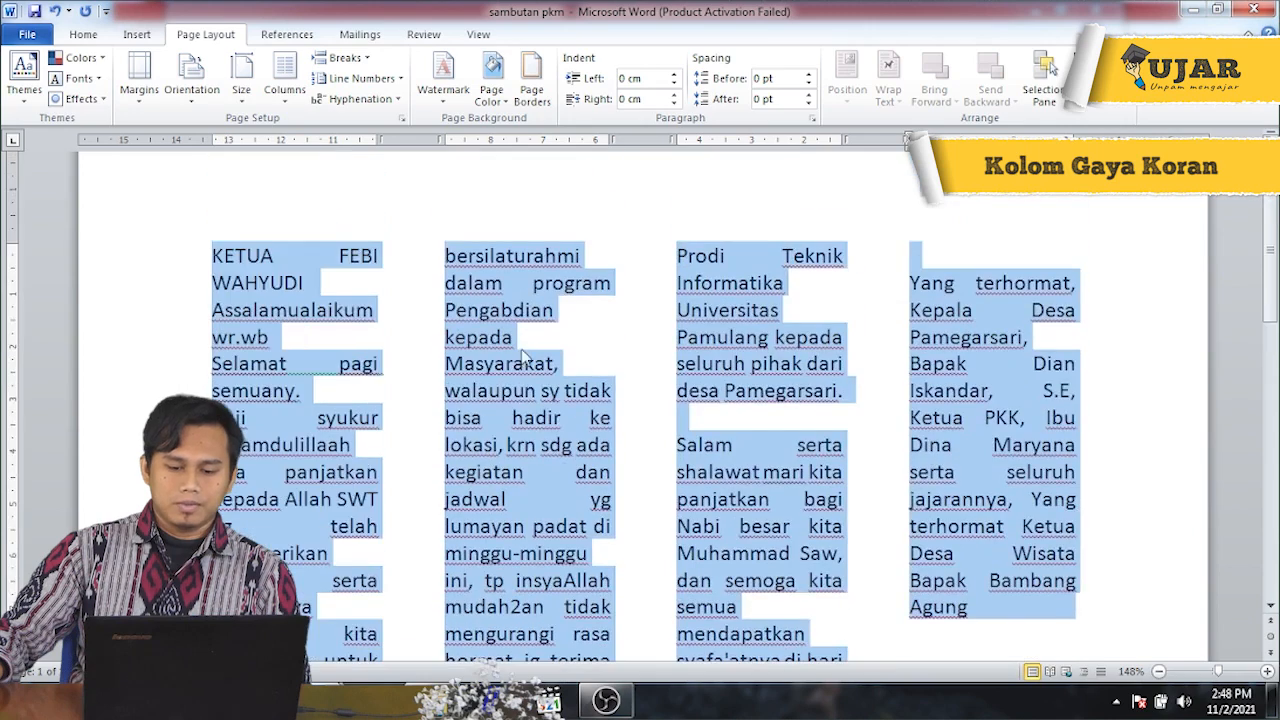
{"action": "scroll", "coordinate": [323, 282], "scroll_direction": "down", "scroll_amount": 2}
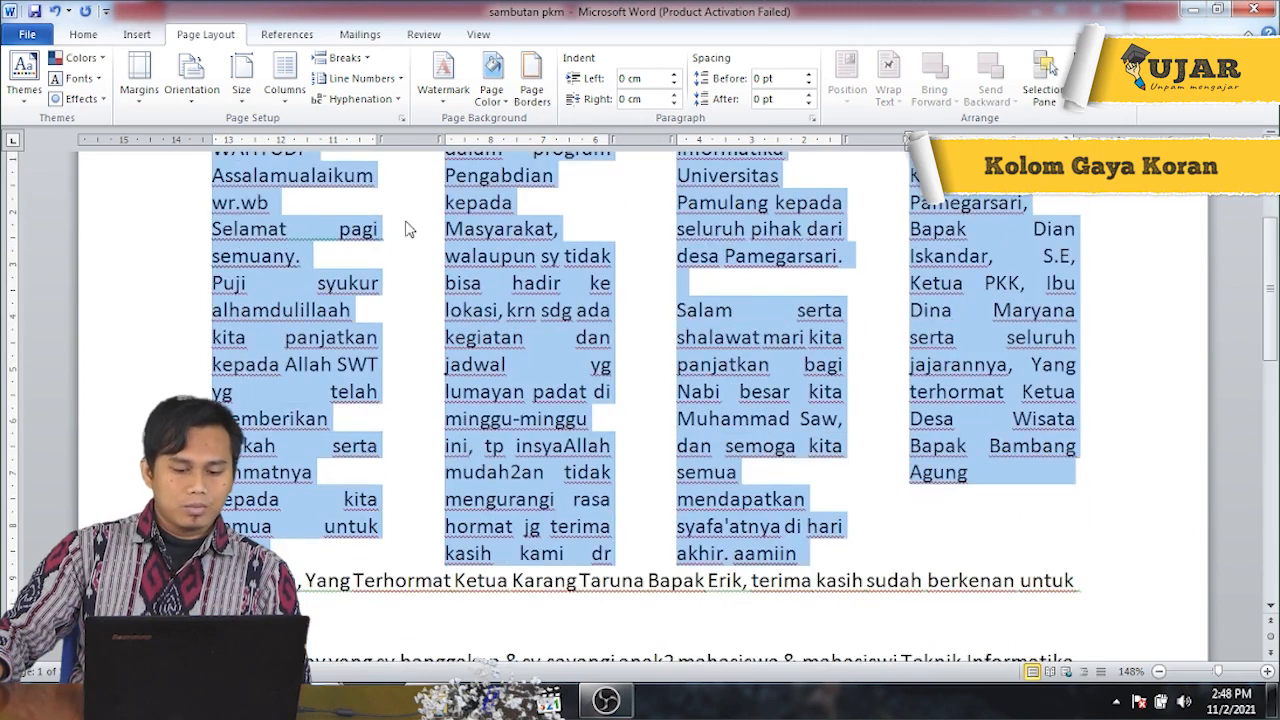
{"action": "scroll", "coordinate": [683, 268], "scroll_direction": "up", "scroll_amount": 2}
{"action": "scroll", "coordinate": [770, 298], "scroll_direction": "down", "scroll_amount": 1}
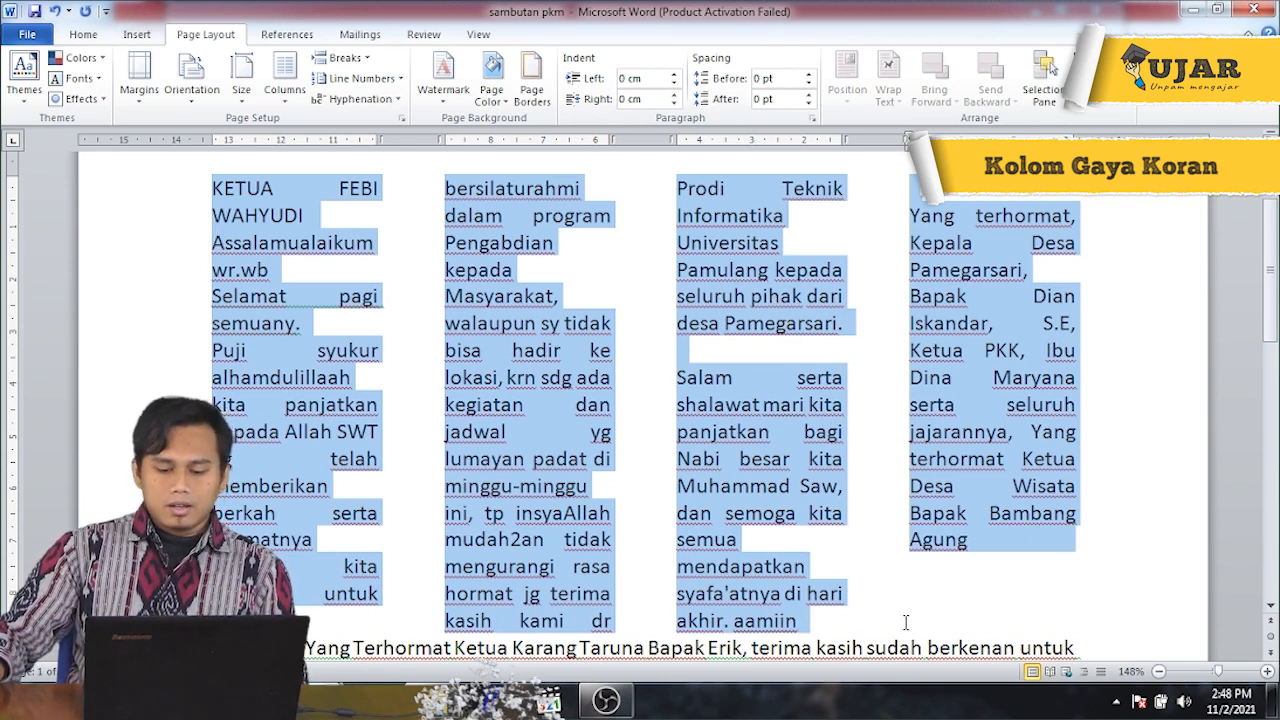
{"action": "left_click", "coordinate": [987, 621]}
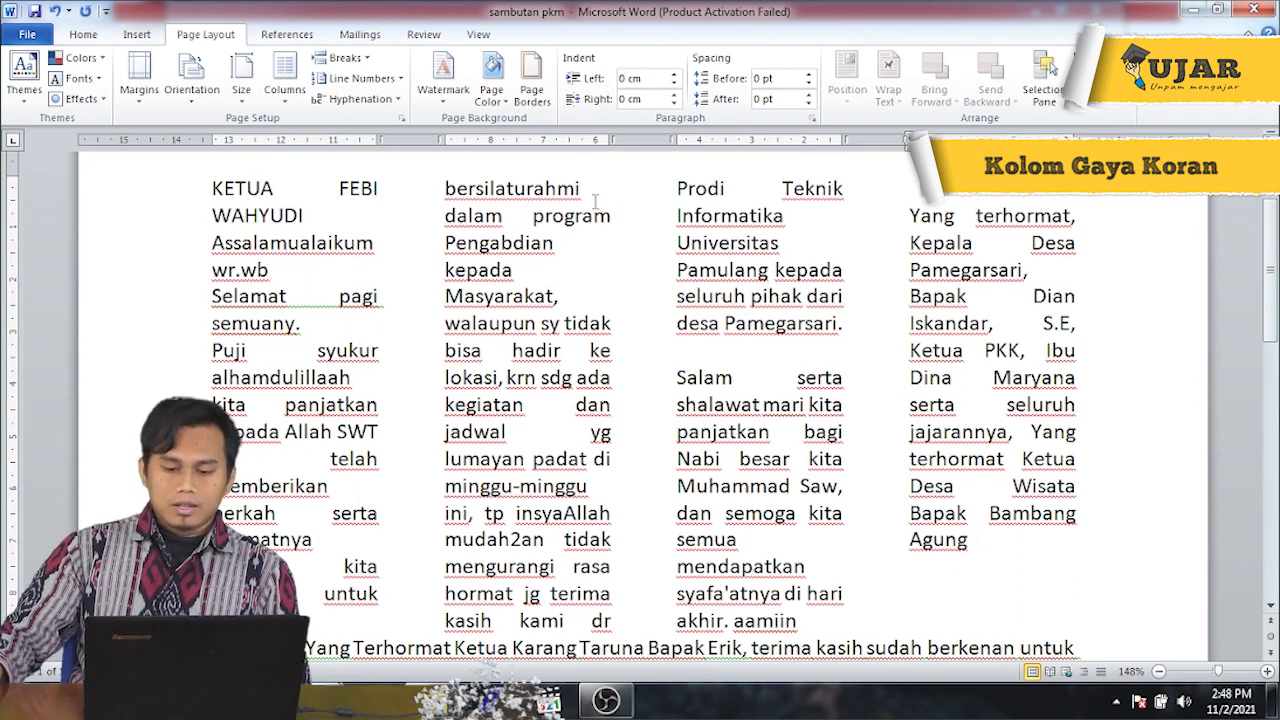
Step: In Print Layout view, return the four-column text to one column, applied to the selected sections
{"action": "left_click", "coordinate": [478, 34]}
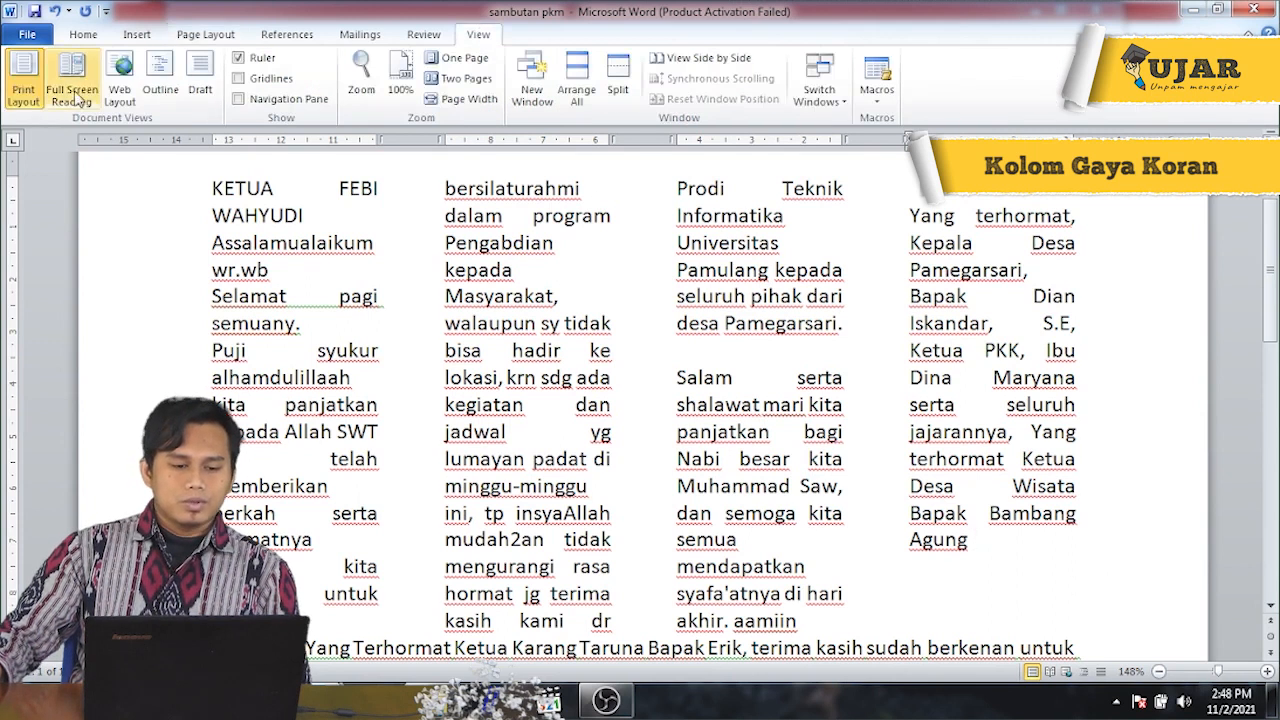
{"action": "left_click", "coordinate": [22, 72]}
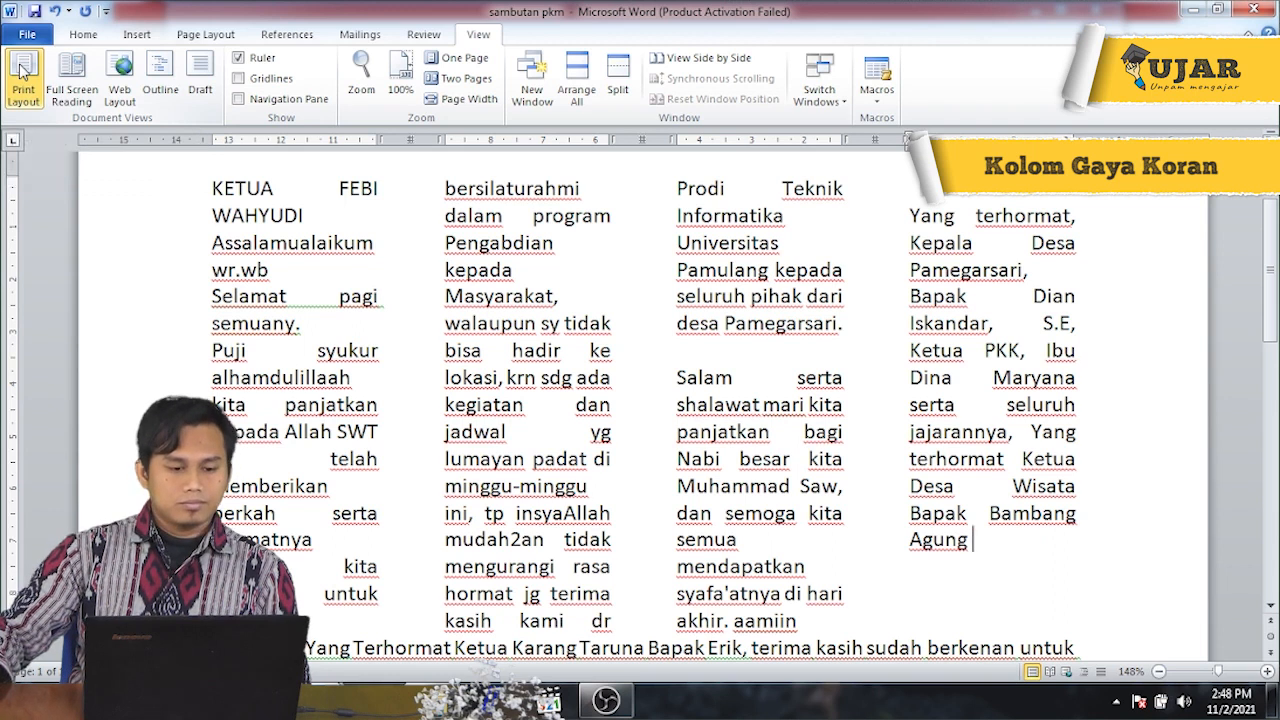
{"action": "left_click", "coordinate": [188, 190]}
{"action": "left_click_drag", "start_coordinate": [211, 190], "coordinate": [960, 591]}
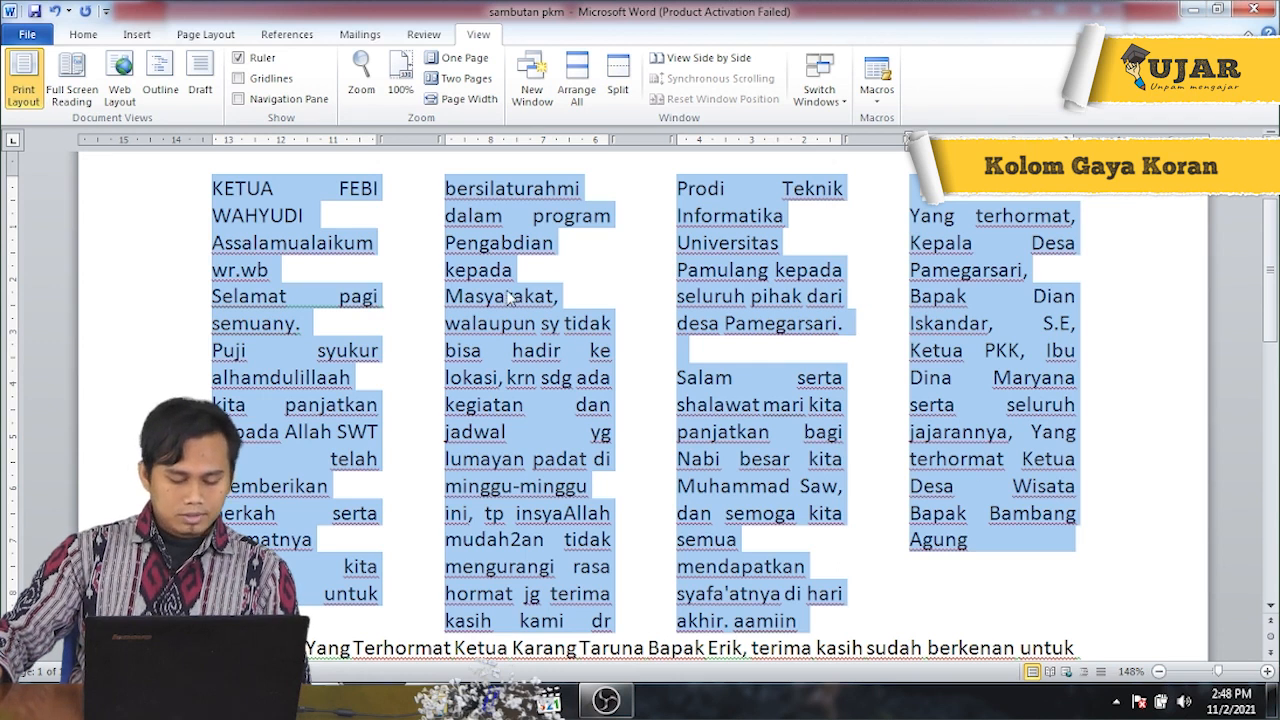
{"action": "left_click", "coordinate": [216, 38]}
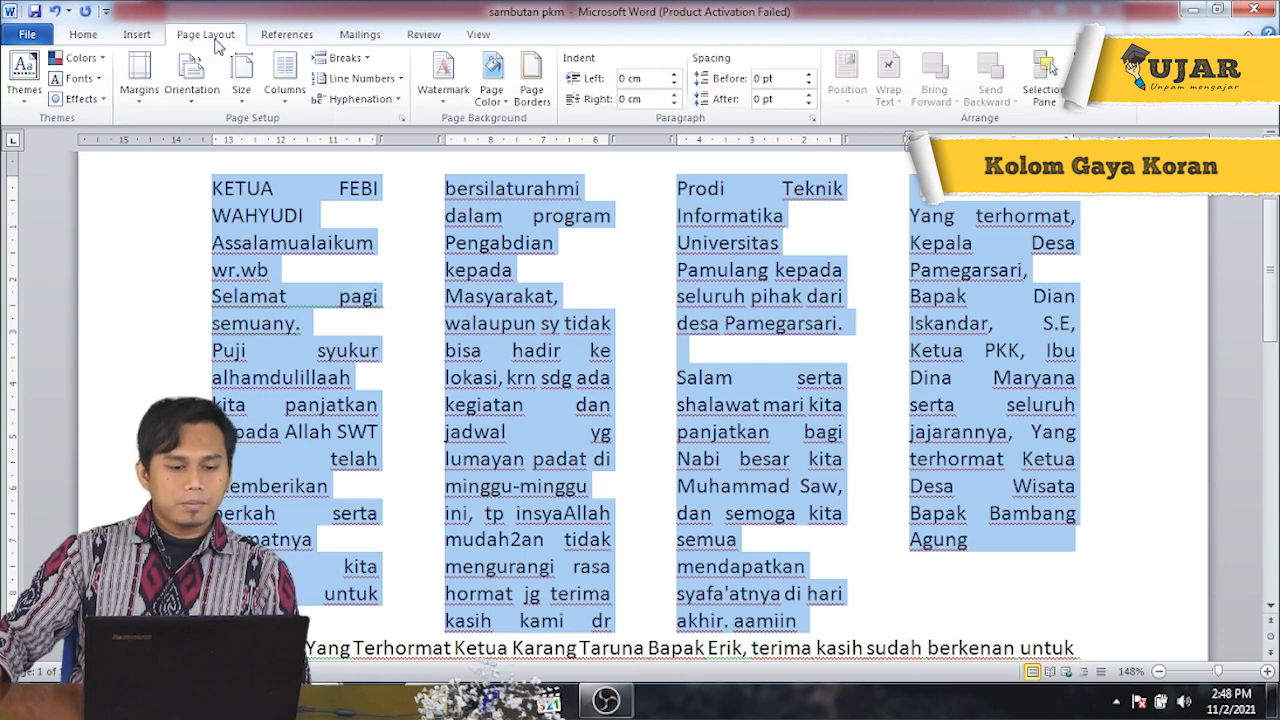
{"action": "left_click", "coordinate": [284, 95]}
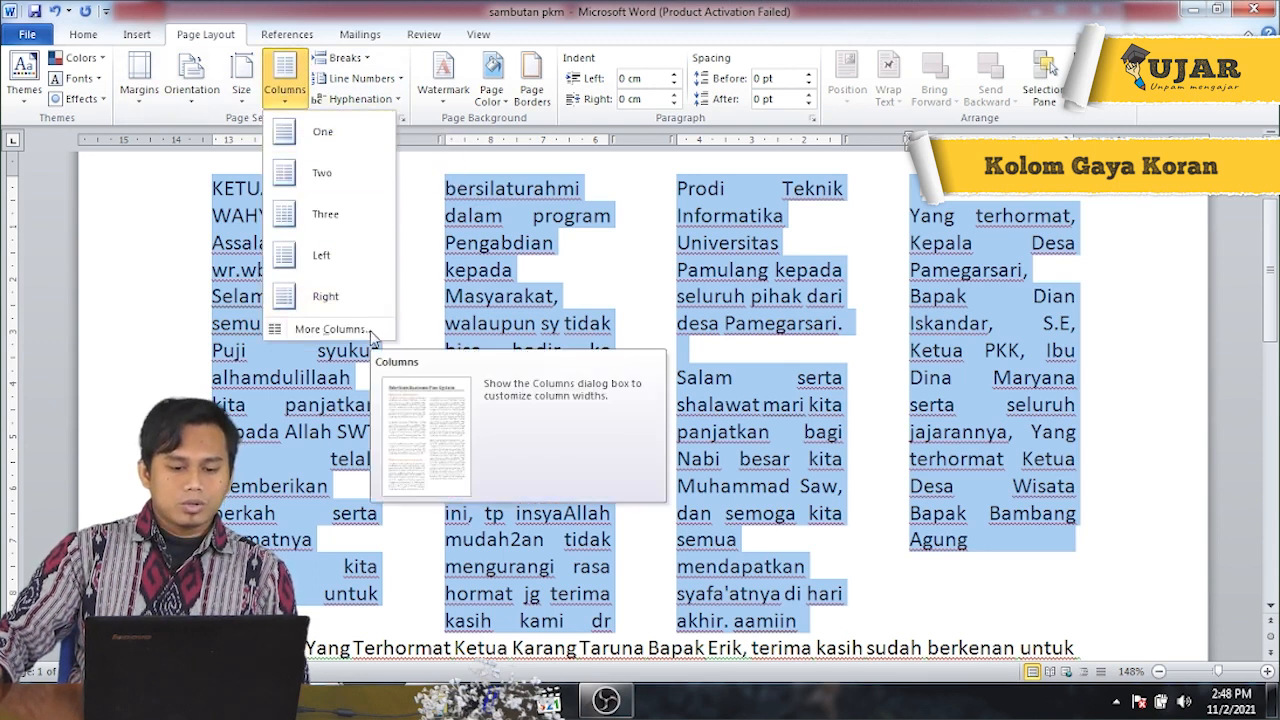
{"action": "left_click", "coordinate": [371, 330]}
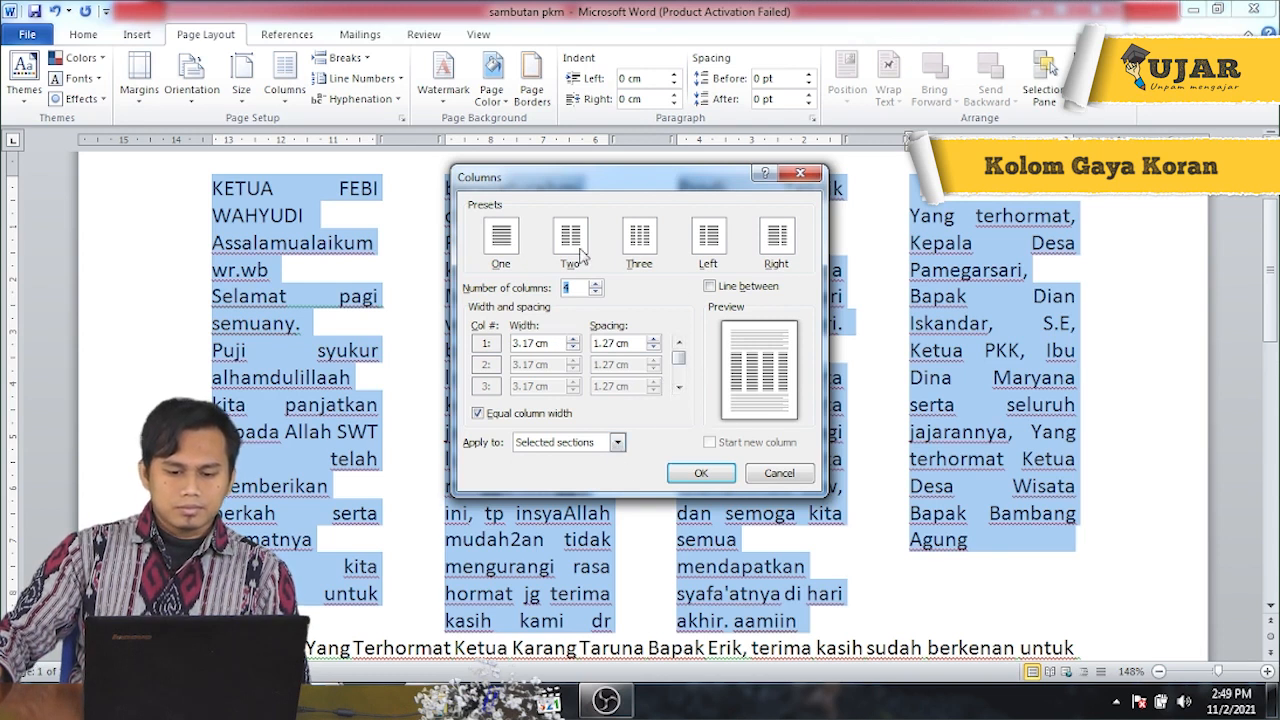
{"action": "left_click", "coordinate": [618, 442]}
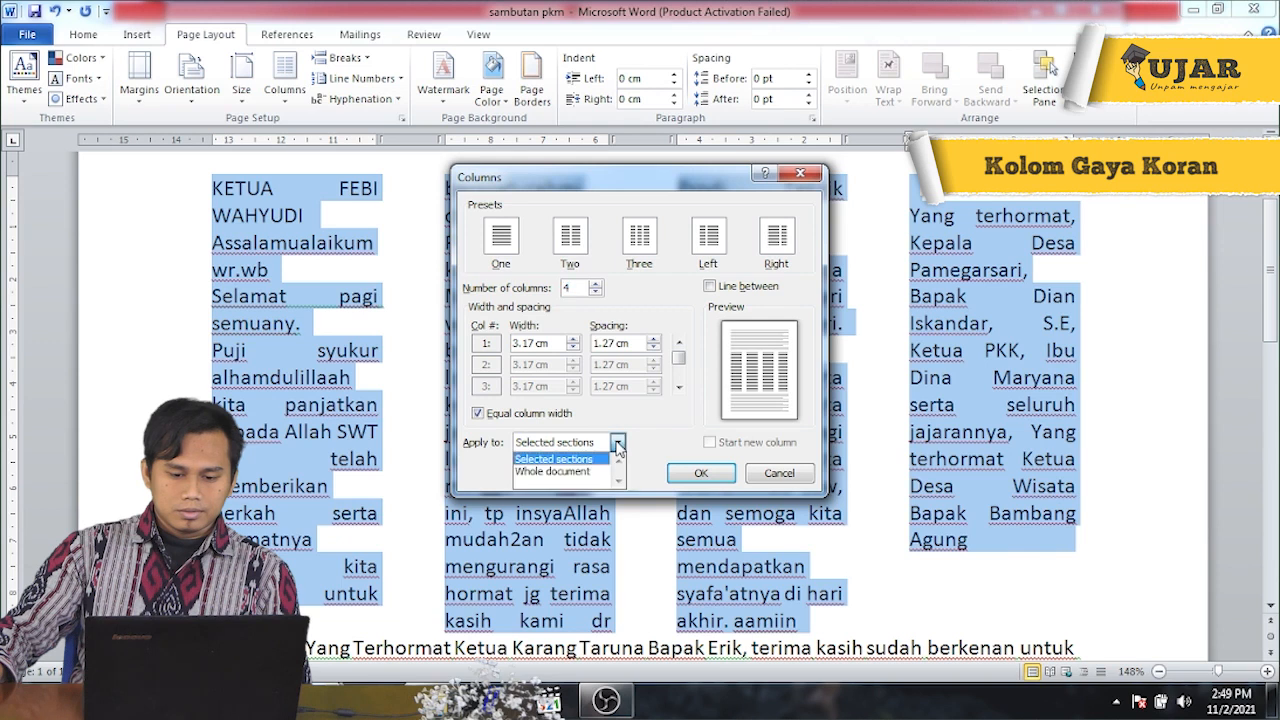
{"action": "left_click", "coordinate": [618, 445]}
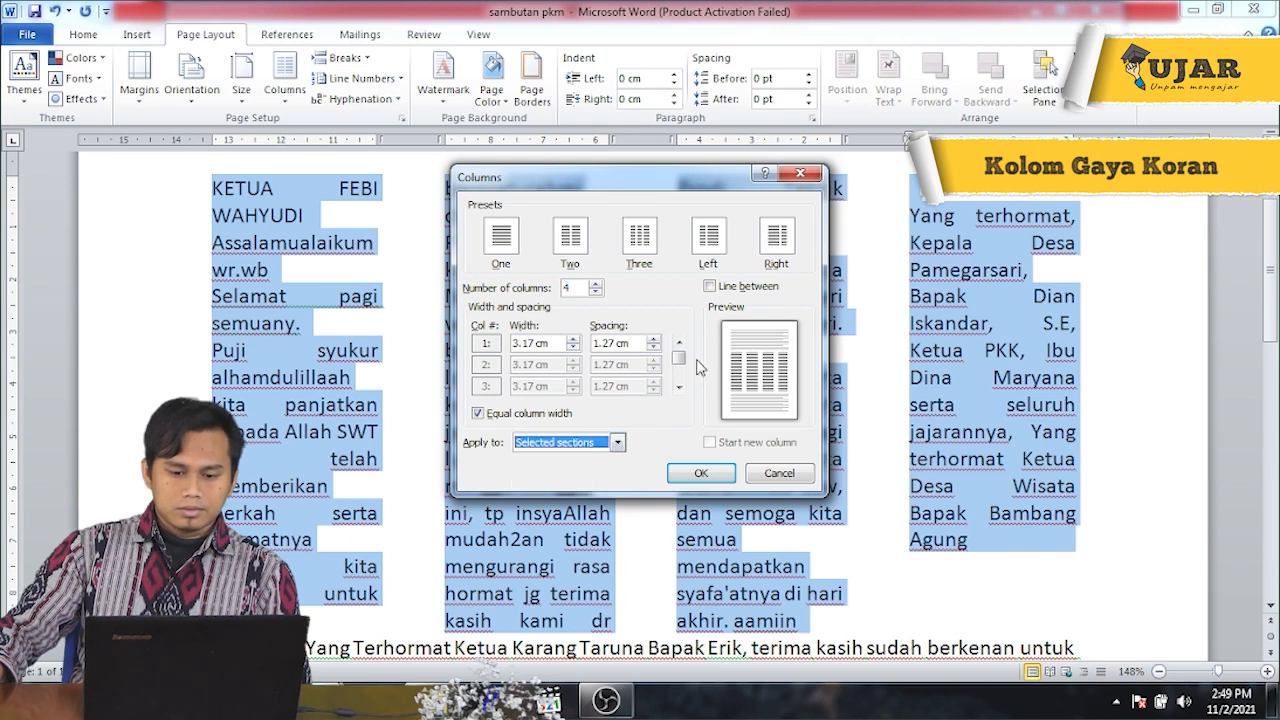
{"action": "left_click", "coordinate": [595, 292]}
{"action": "left_click", "coordinate": [595, 292]}
{"action": "left_click", "coordinate": [595, 292]}
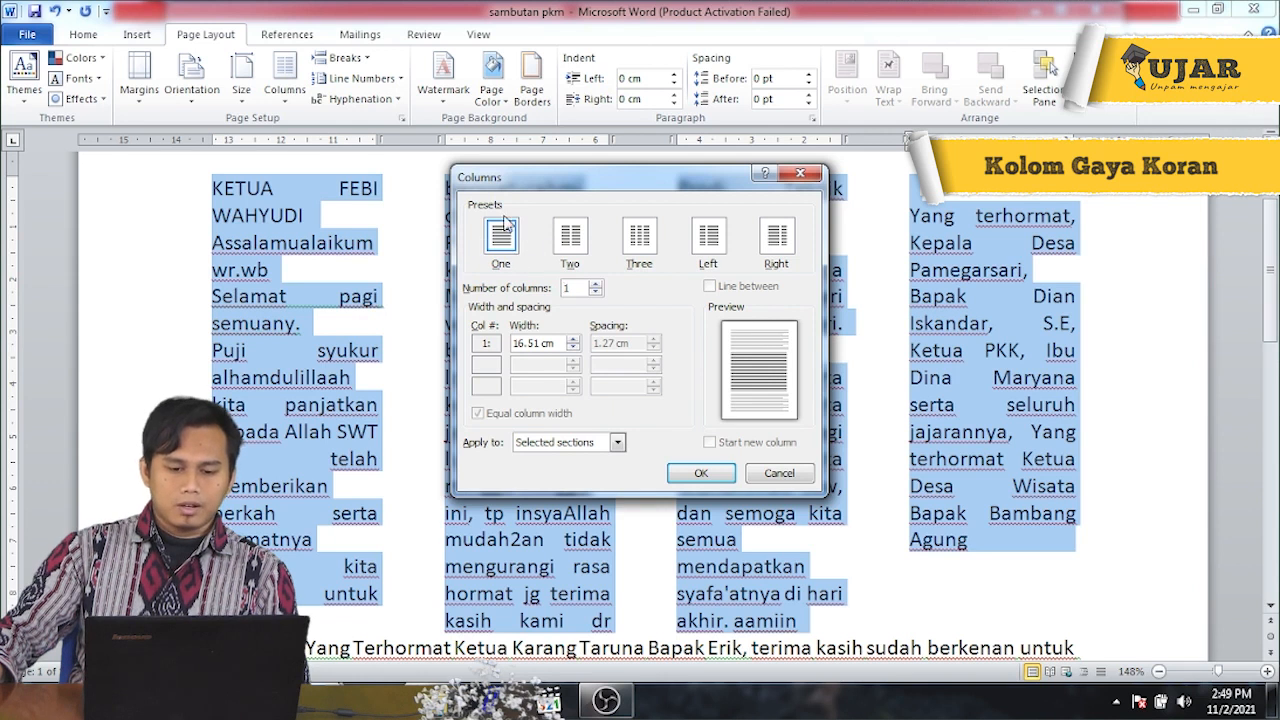
{"action": "left_click", "coordinate": [722, 477]}
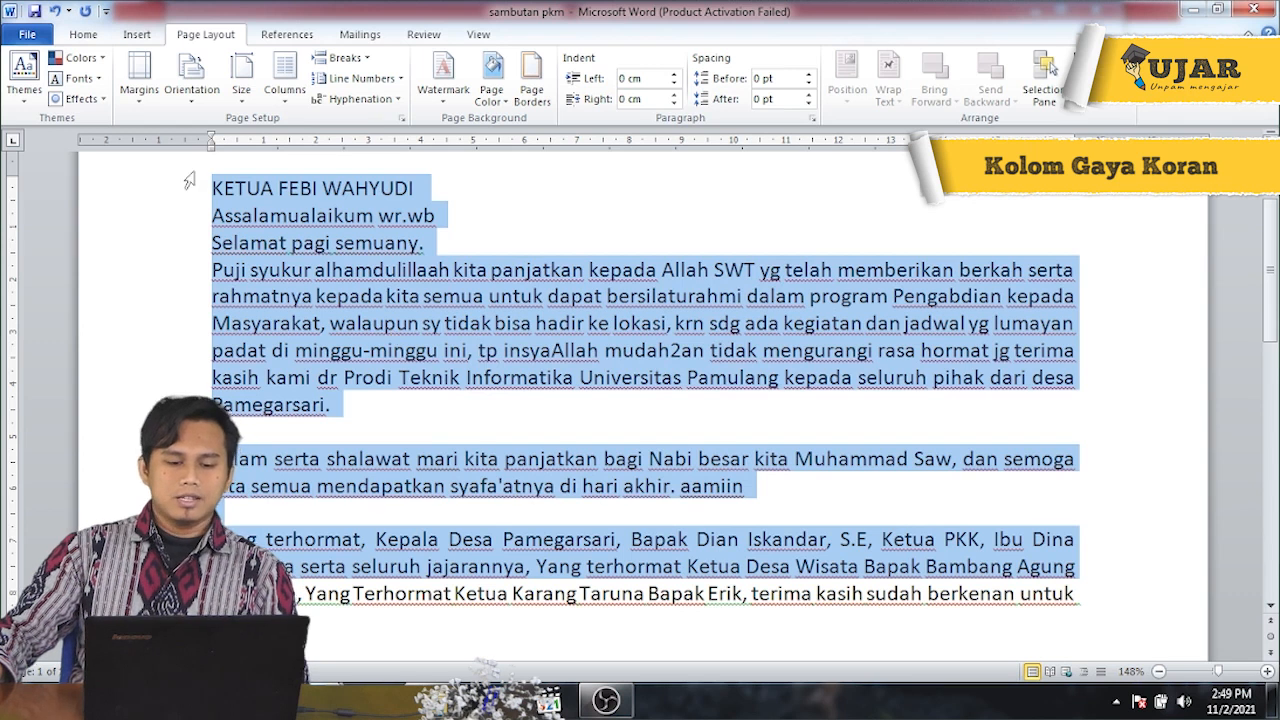
{"action": "left_click", "coordinate": [214, 182]}
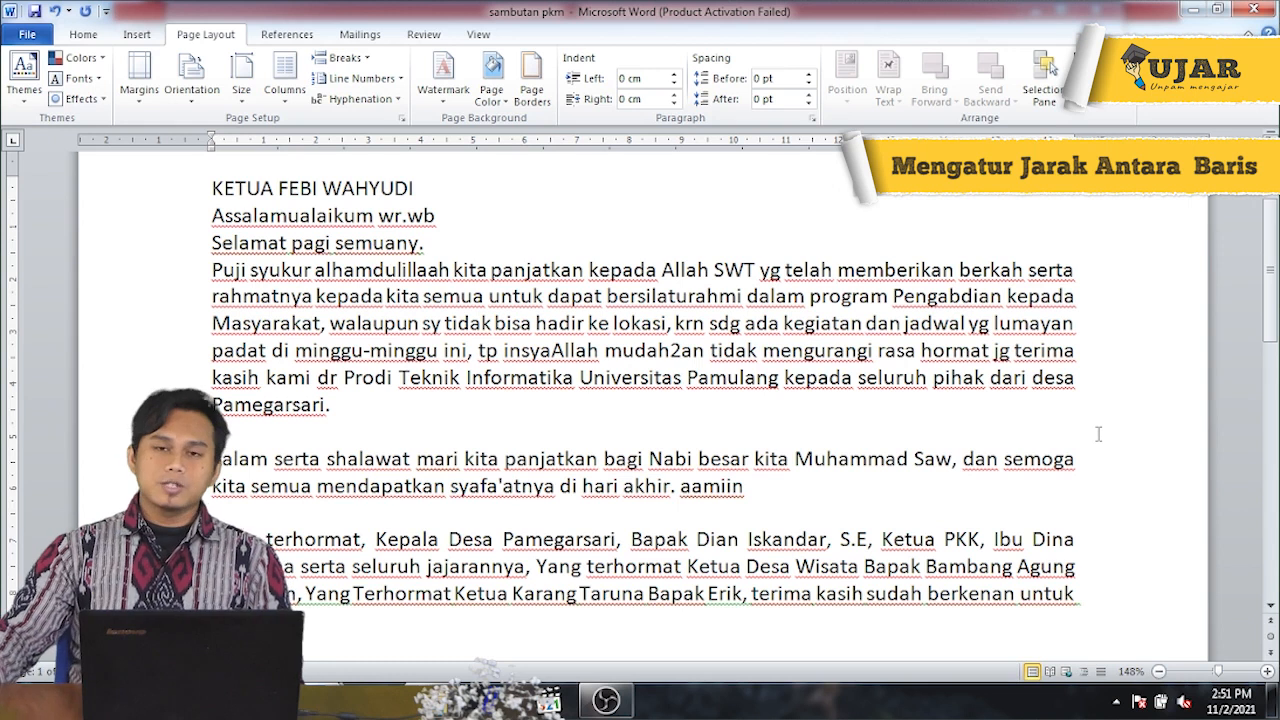
{"action": "key", "text": "ctrl+Home"}
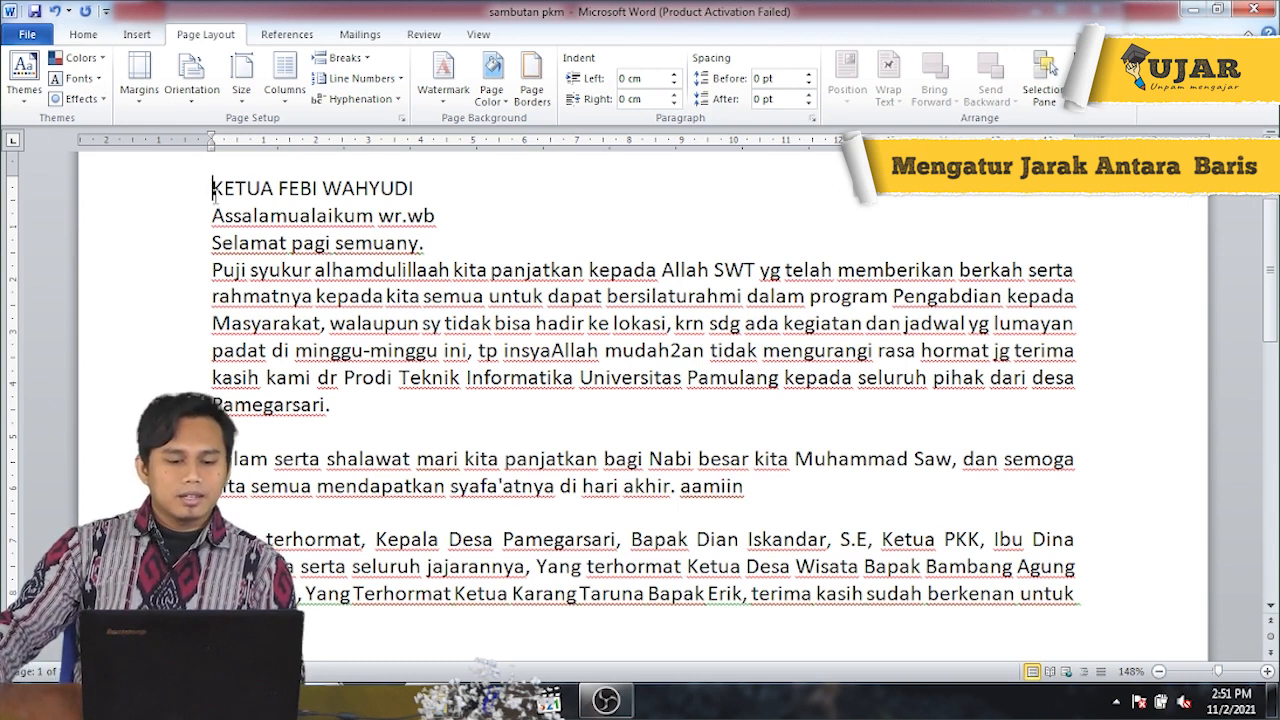
{"action": "left_click_drag", "start_coordinate": [215, 188], "coordinate": [1102, 489]}
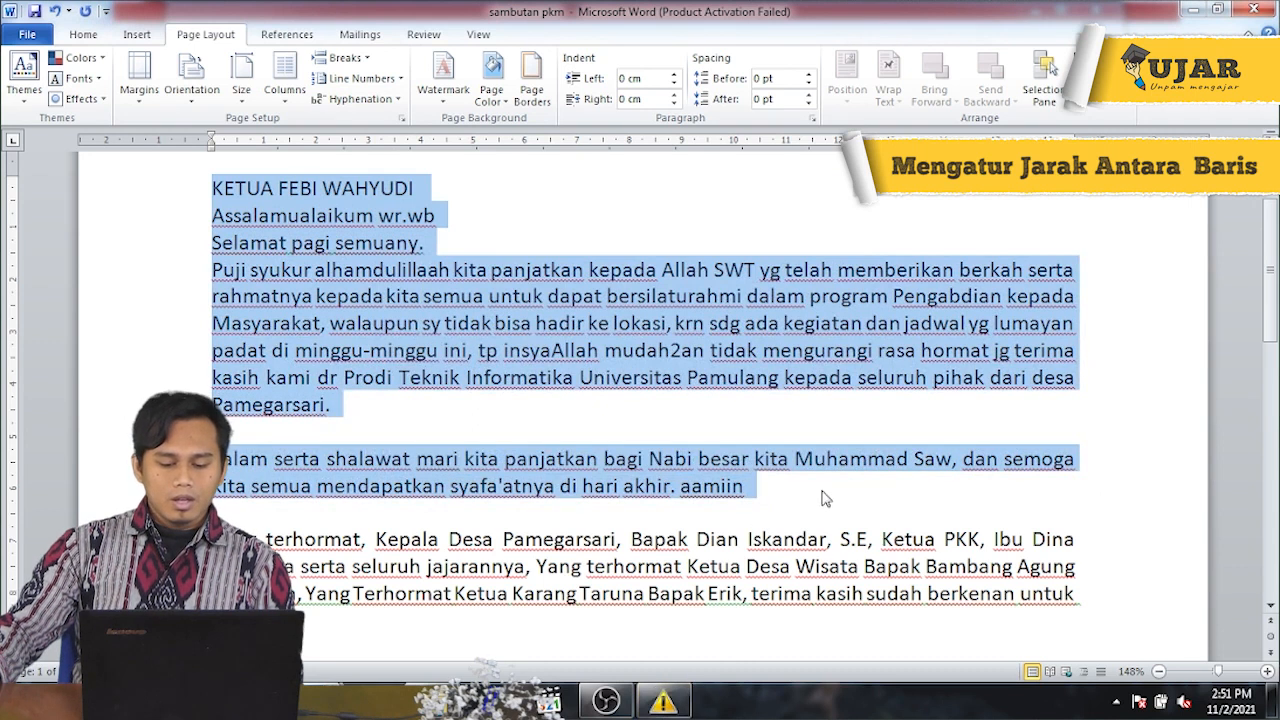
{"action": "left_click", "coordinate": [889, 427]}
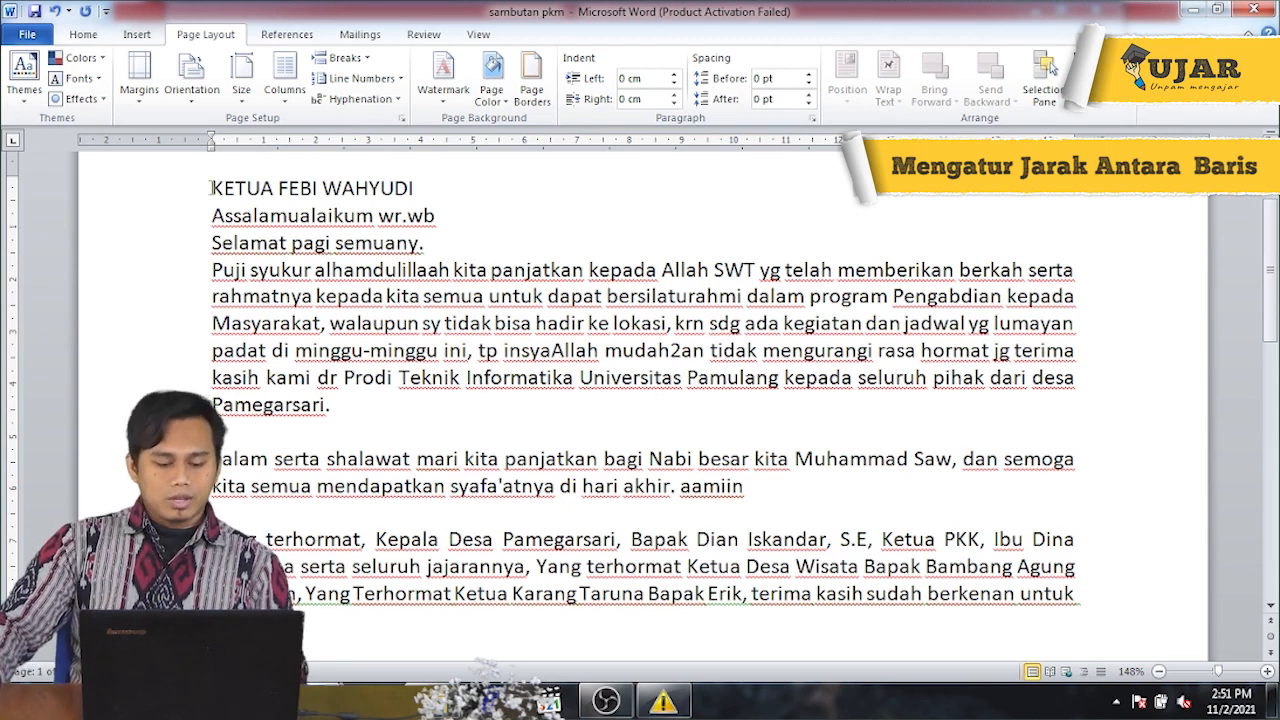
Step: Set the line spacing of the whole document to 1.5 lines in the paragraph settings
{"action": "key", "text": "ctrl+a"}
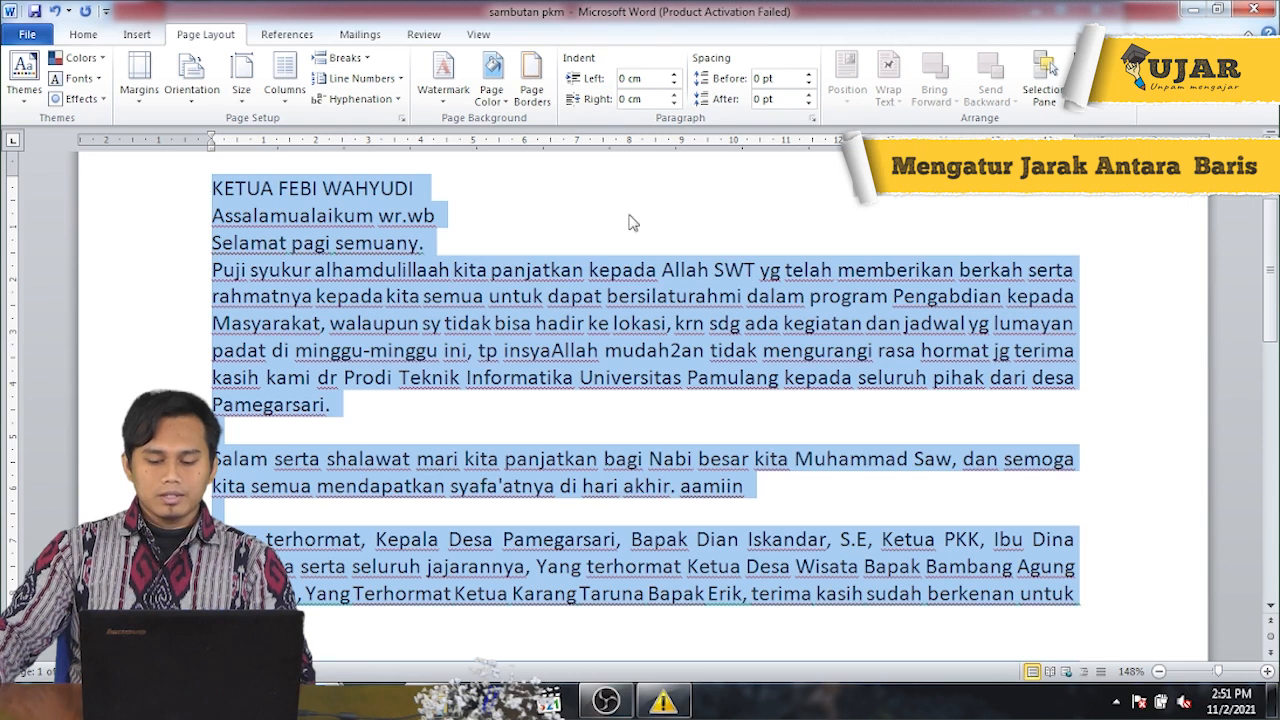
{"action": "left_click", "coordinate": [95, 36]}
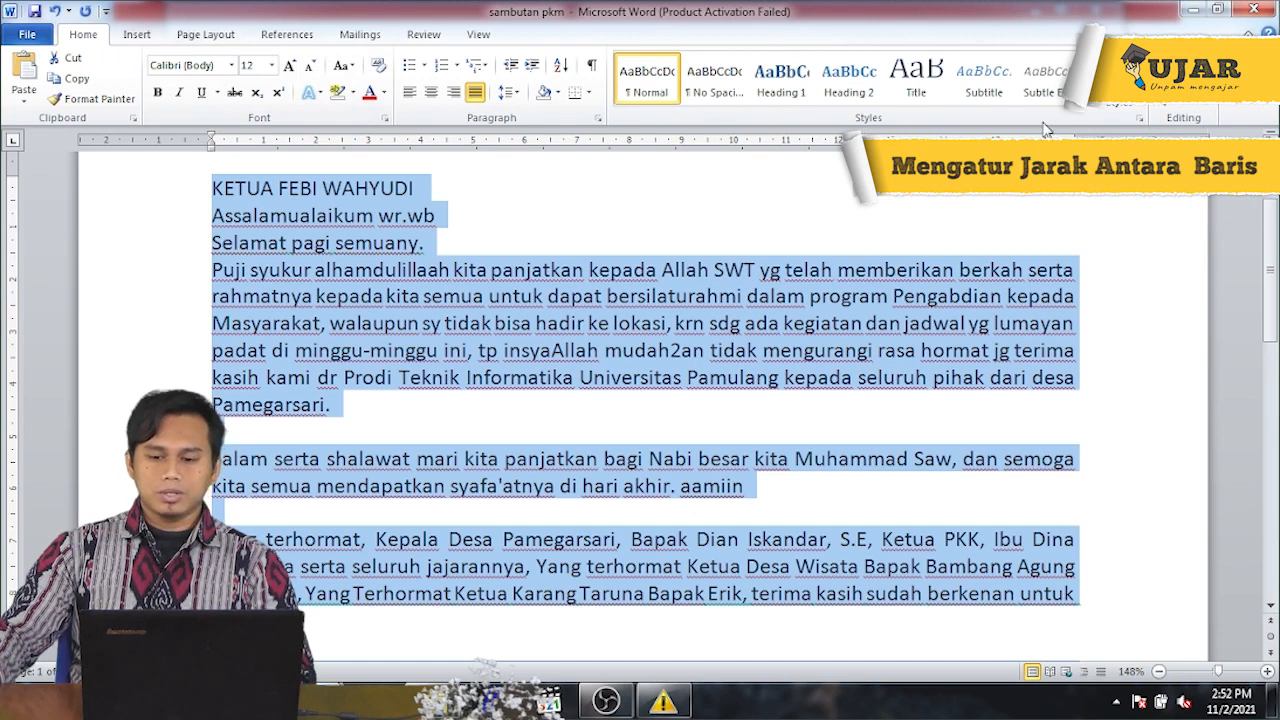
{"action": "left_click", "coordinate": [600, 121]}
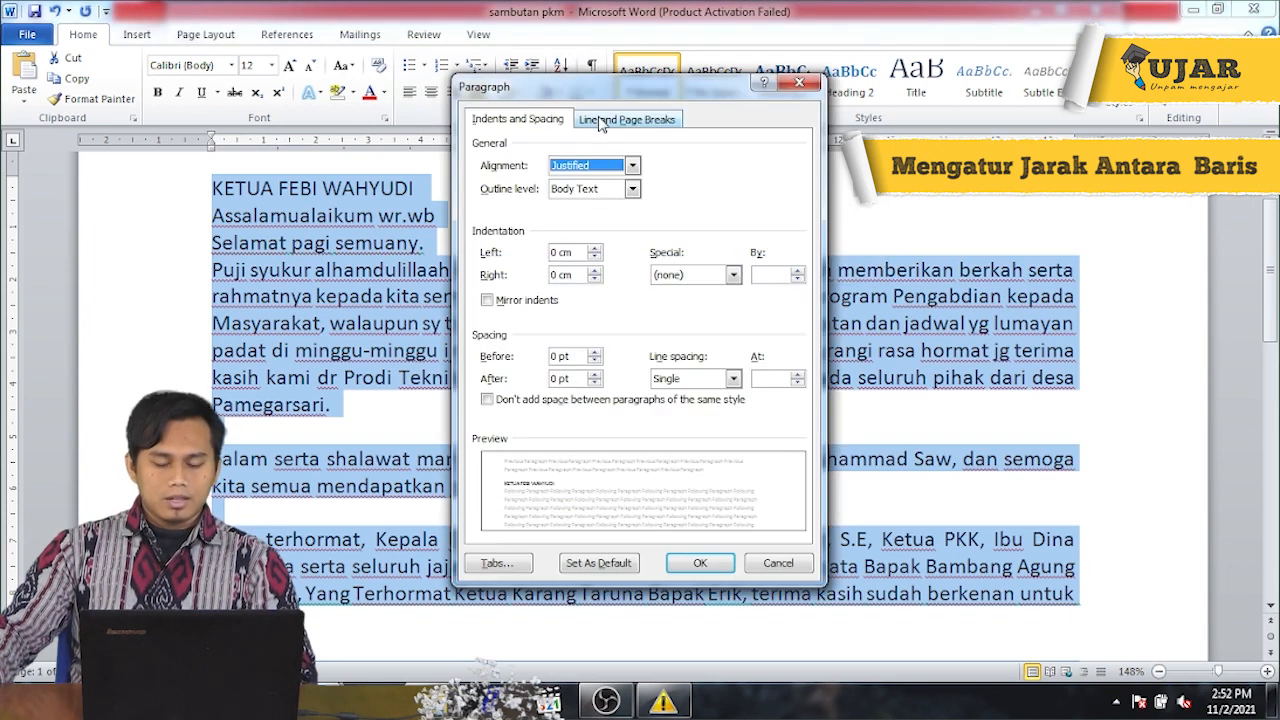
{"action": "left_click_drag", "start_coordinate": [610, 94], "coordinate": [887, 154]}
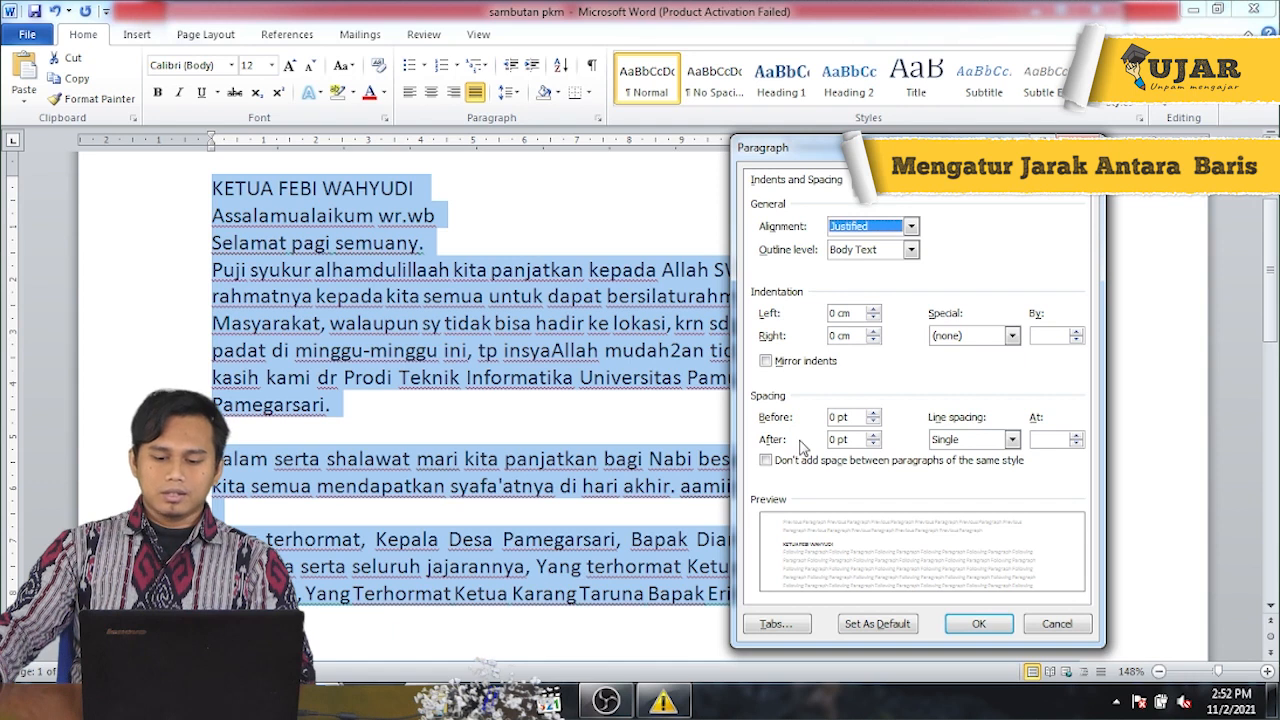
{"action": "left_click", "coordinate": [1013, 440]}
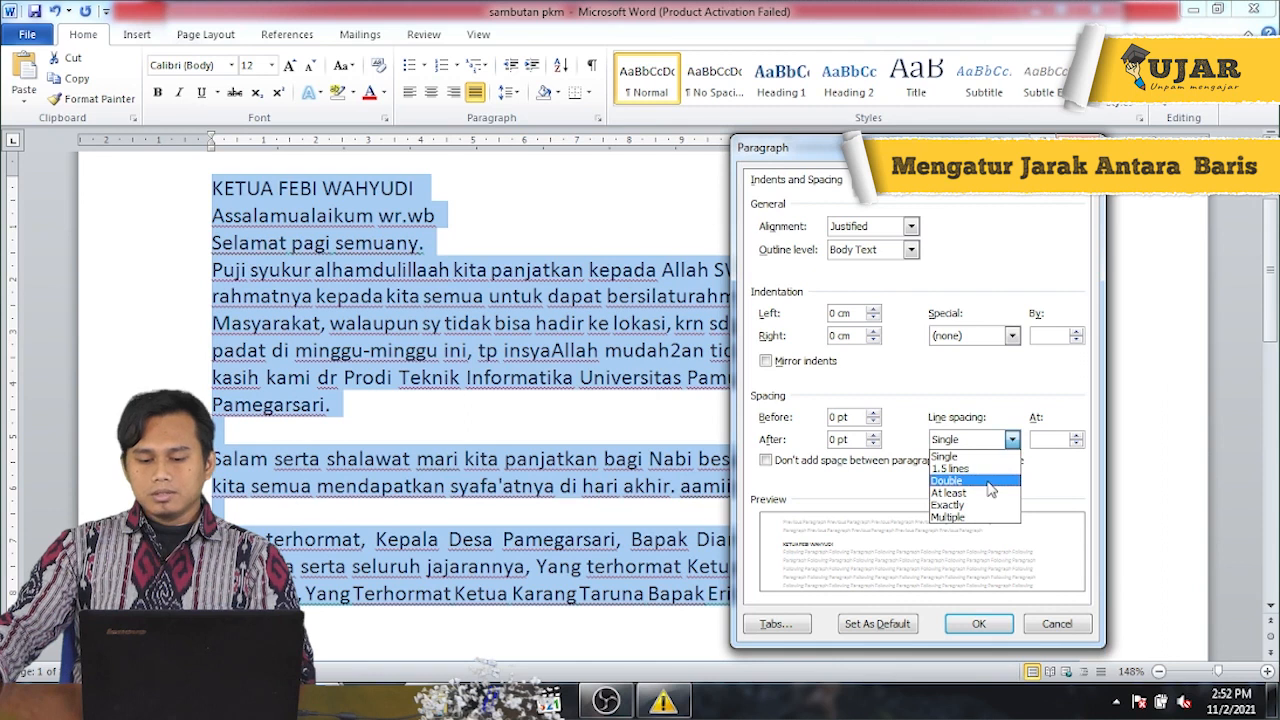
{"action": "left_click", "coordinate": [1012, 398]}
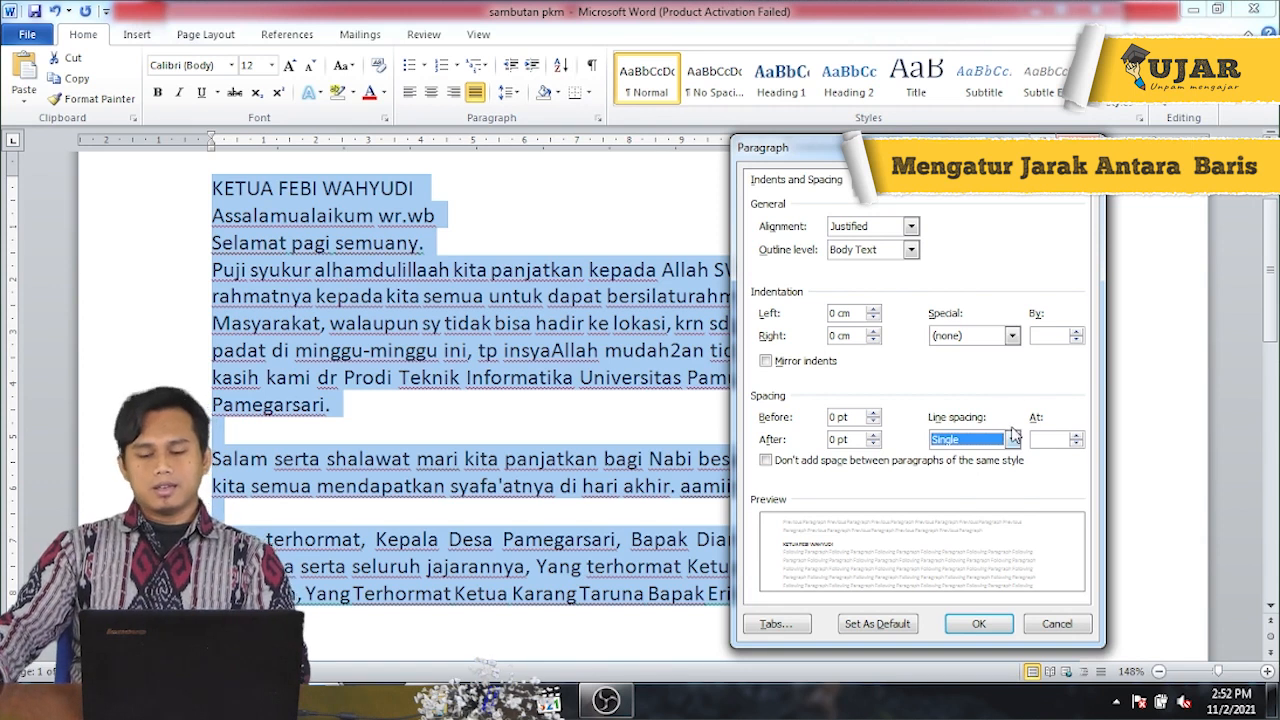
{"action": "left_click", "coordinate": [1013, 439]}
{"action": "left_click", "coordinate": [1013, 439]}
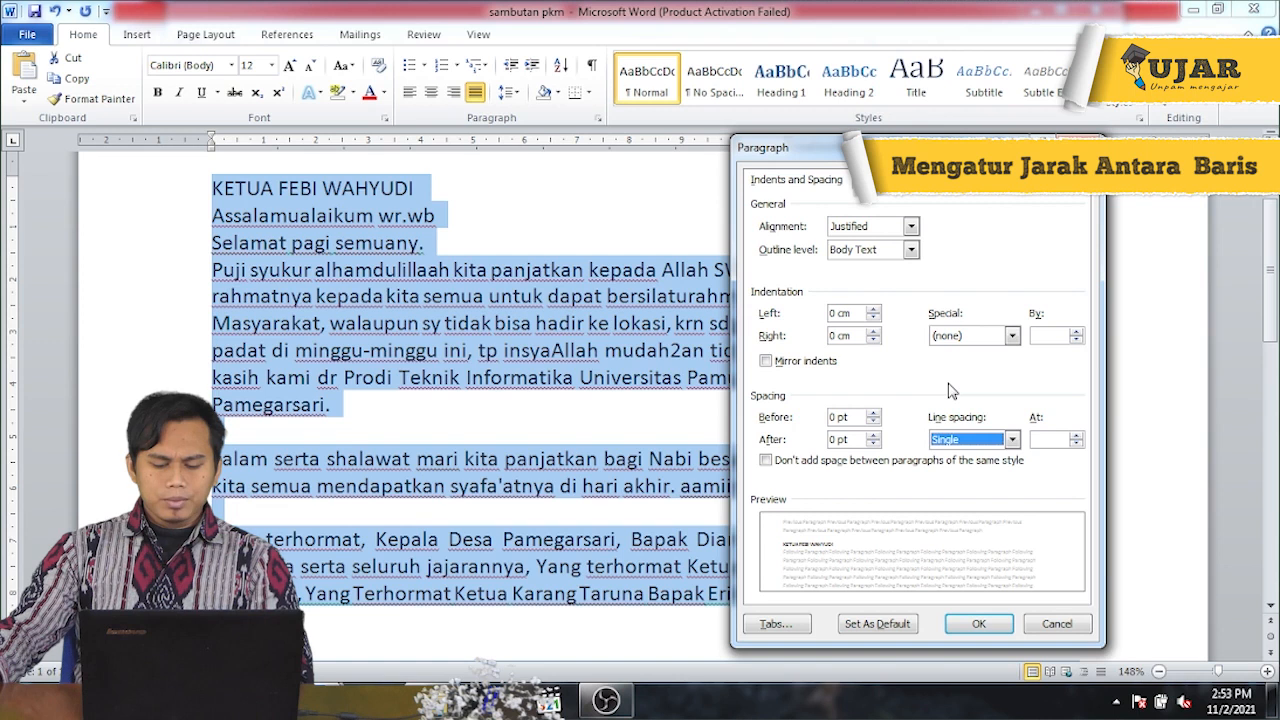
{"action": "left_click", "coordinate": [1012, 440]}
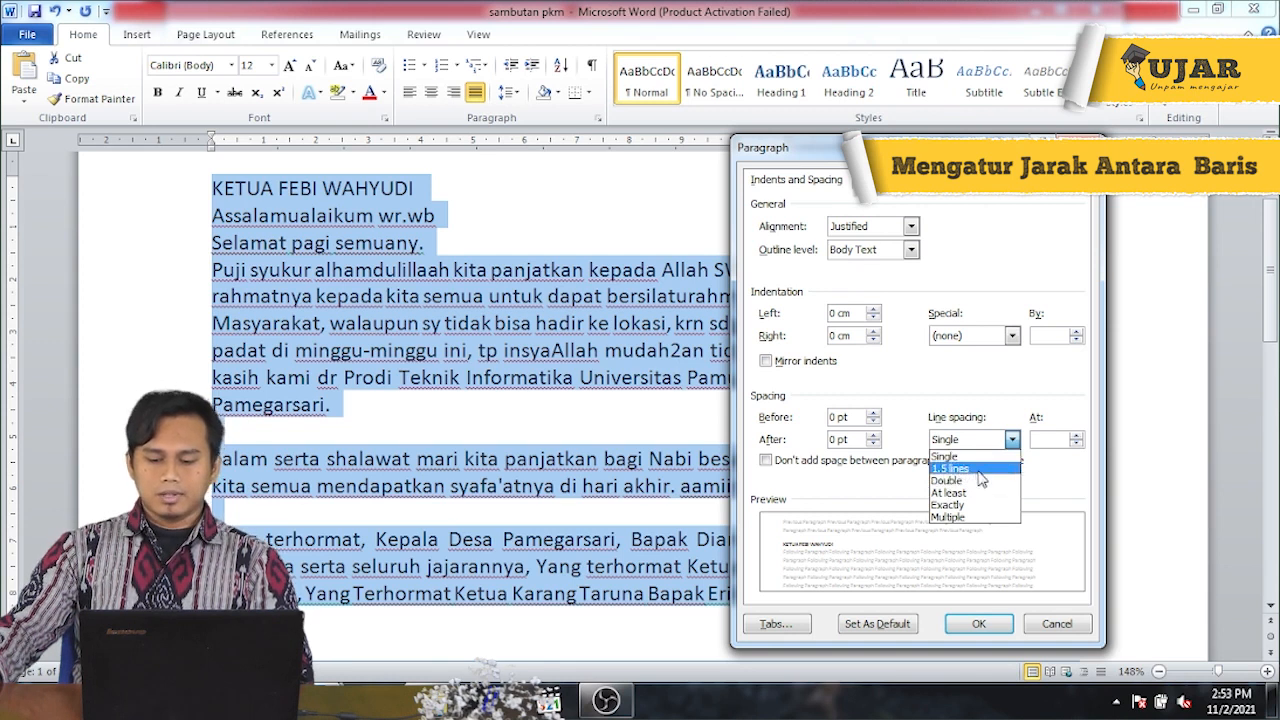
{"action": "left_click", "coordinate": [979, 470]}
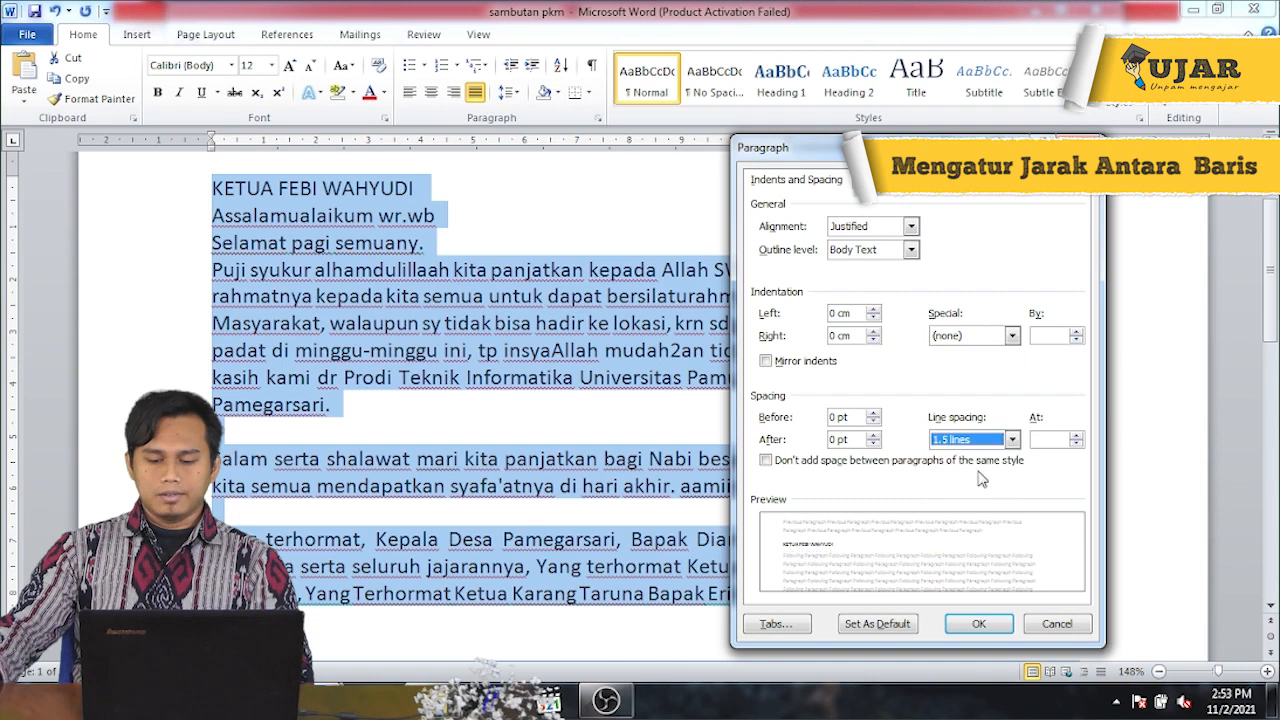
{"action": "left_click", "coordinate": [979, 625]}
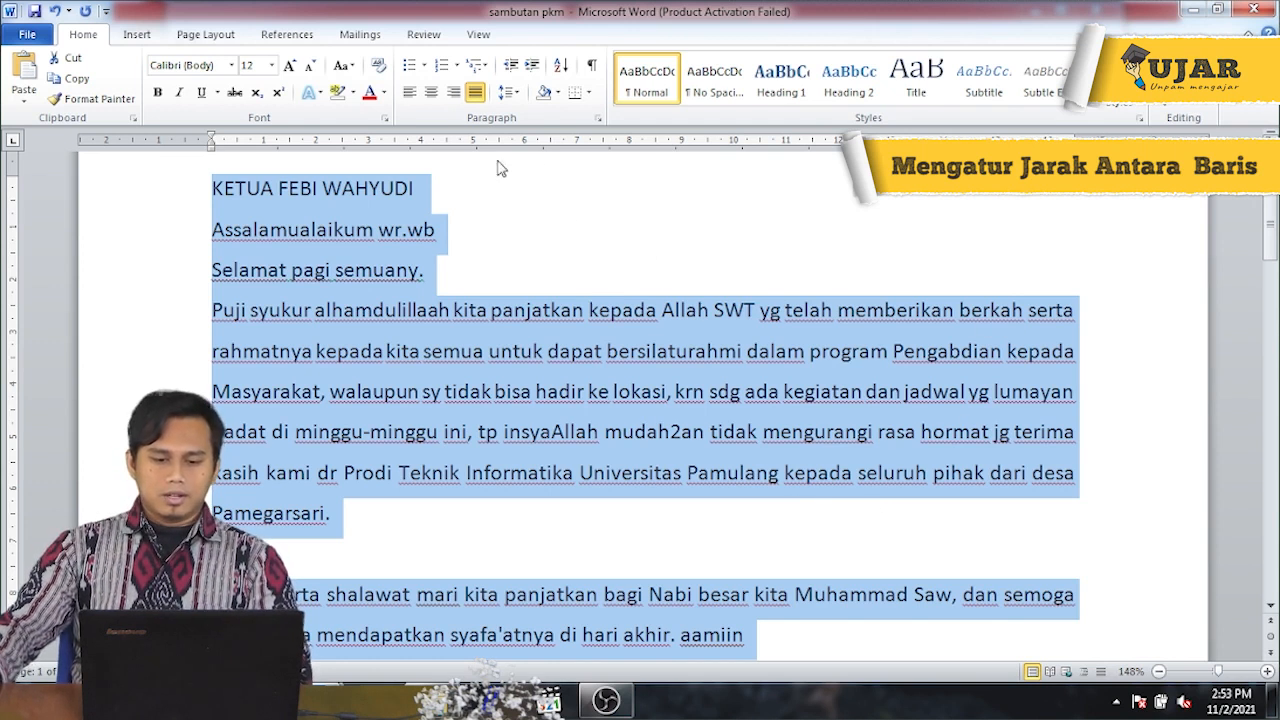
Step: Change the line spacing of the whole selected document to Double
{"action": "left_click", "coordinate": [598, 118]}
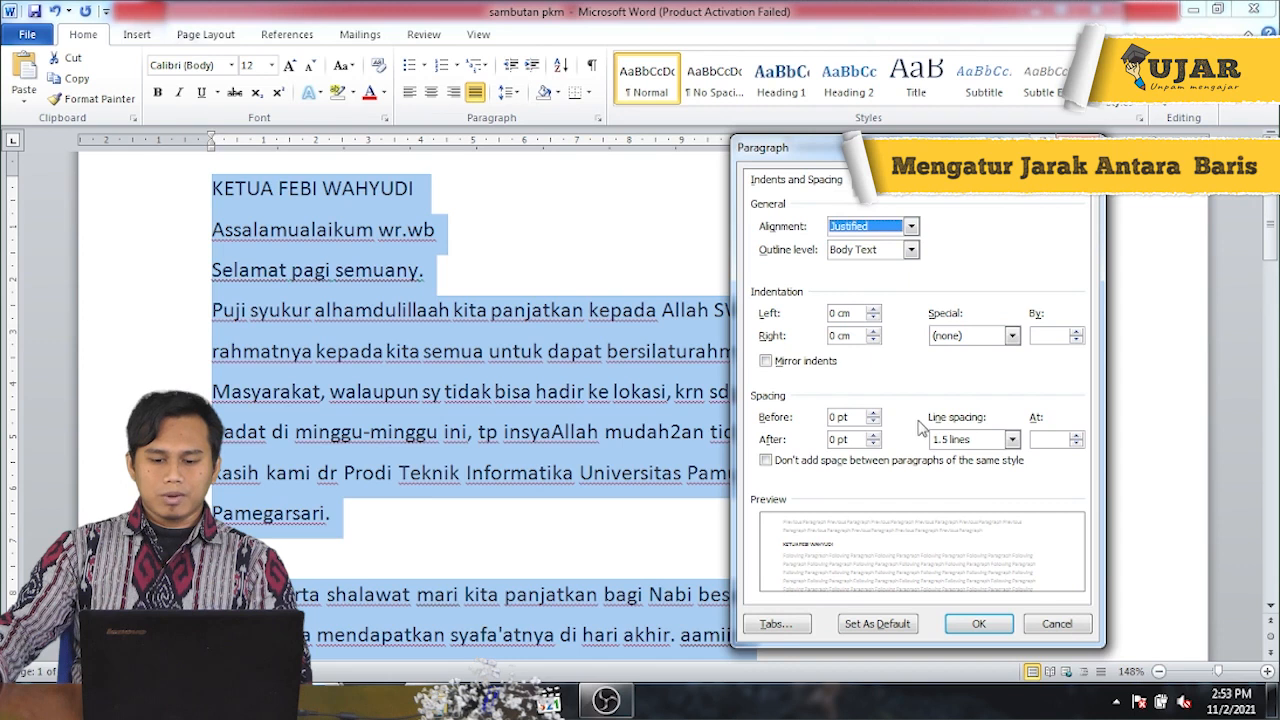
{"action": "left_click", "coordinate": [1012, 440]}
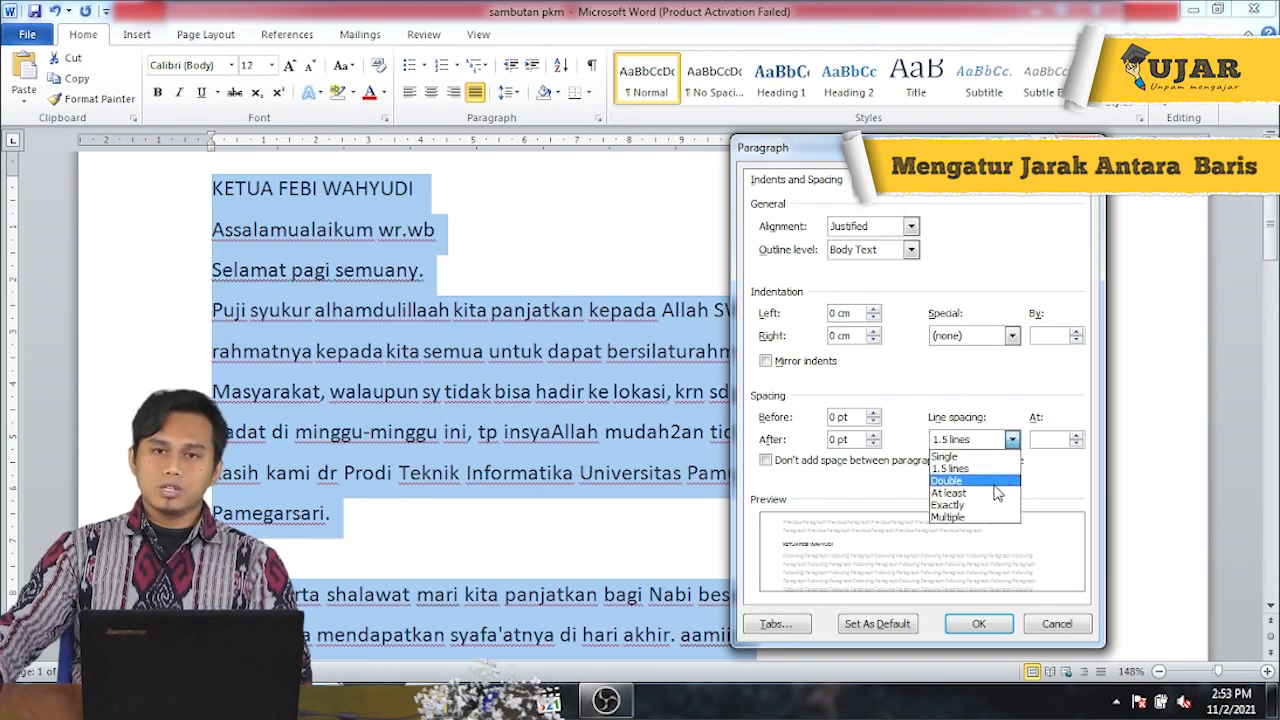
{"action": "left_click", "coordinate": [979, 625]}
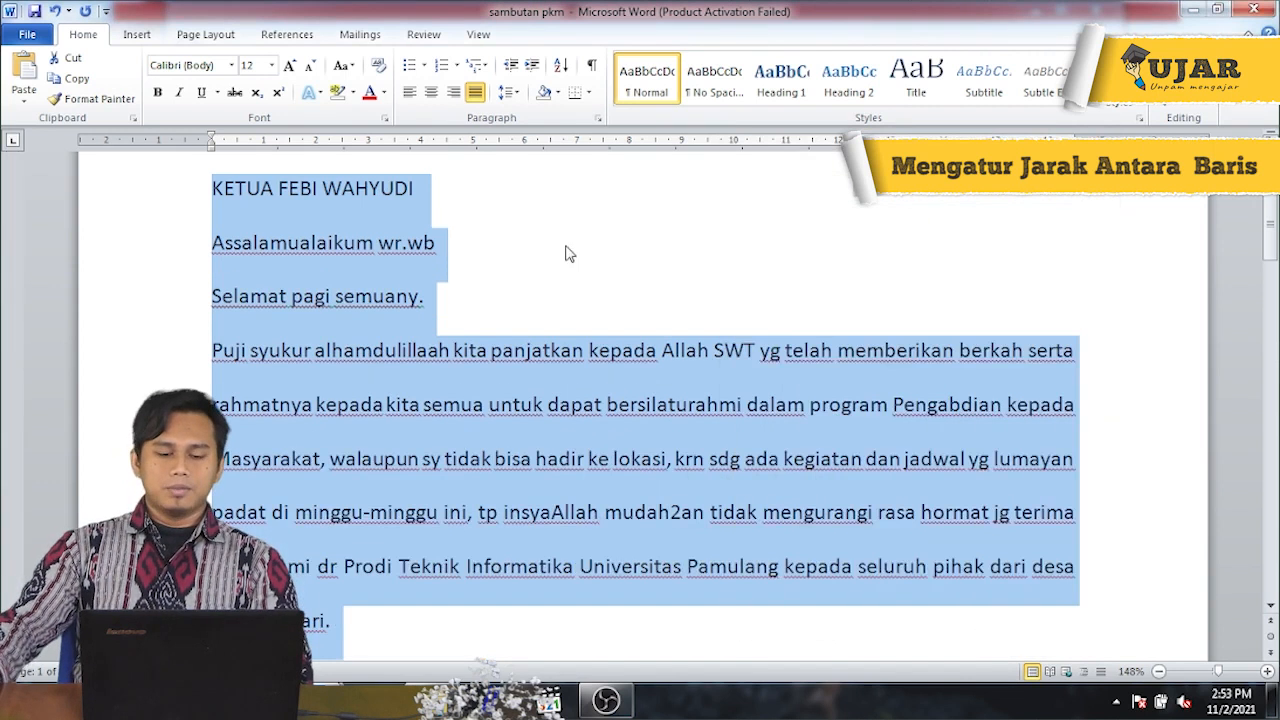